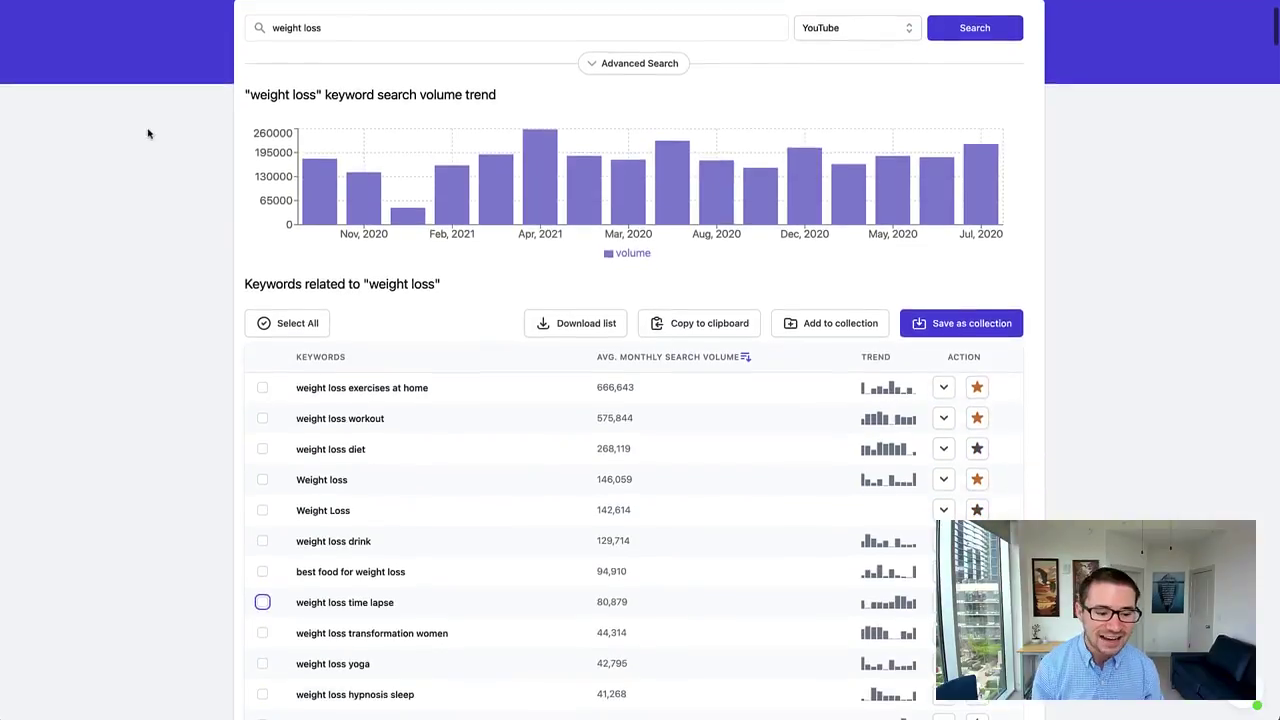
- Examine the YouTube search volume trend, related keywords and similar keywords listed for "weight loss"
scroll(149, 129, "down", 1)
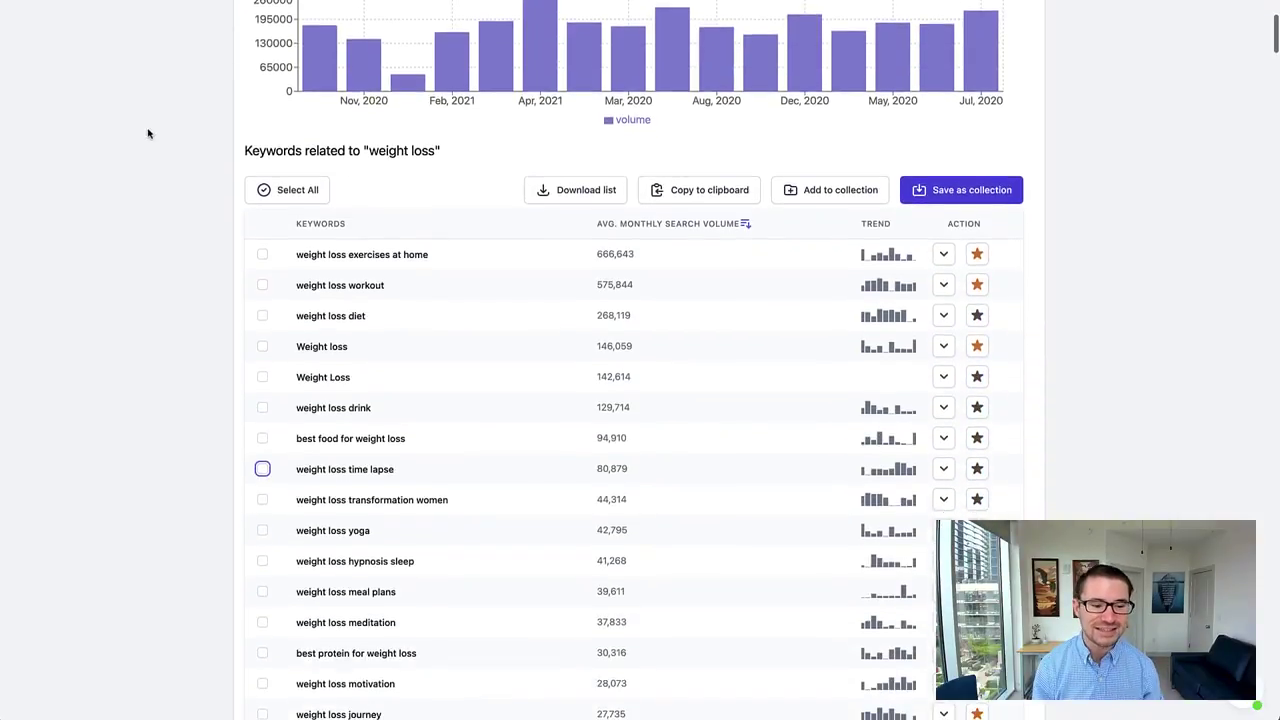
scroll(149, 129, "up", 3)
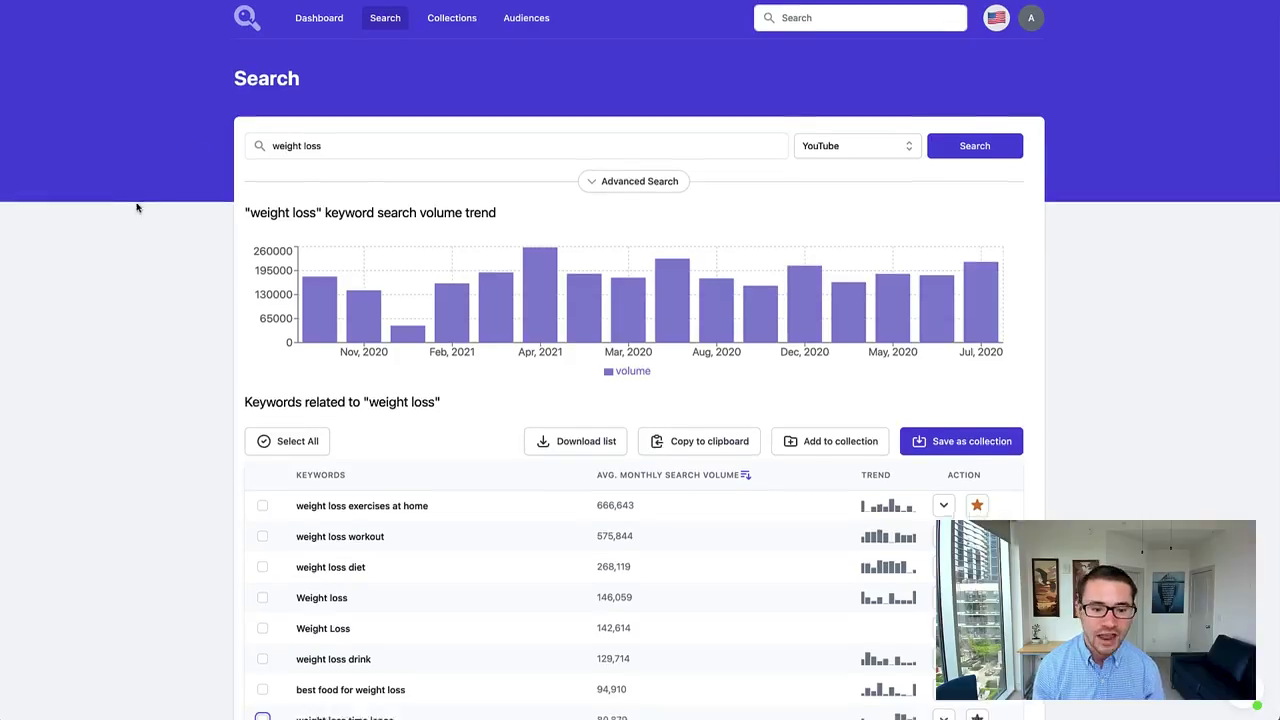
scroll(137, 206, "down", 9)
scroll(137, 207, "up", 6)
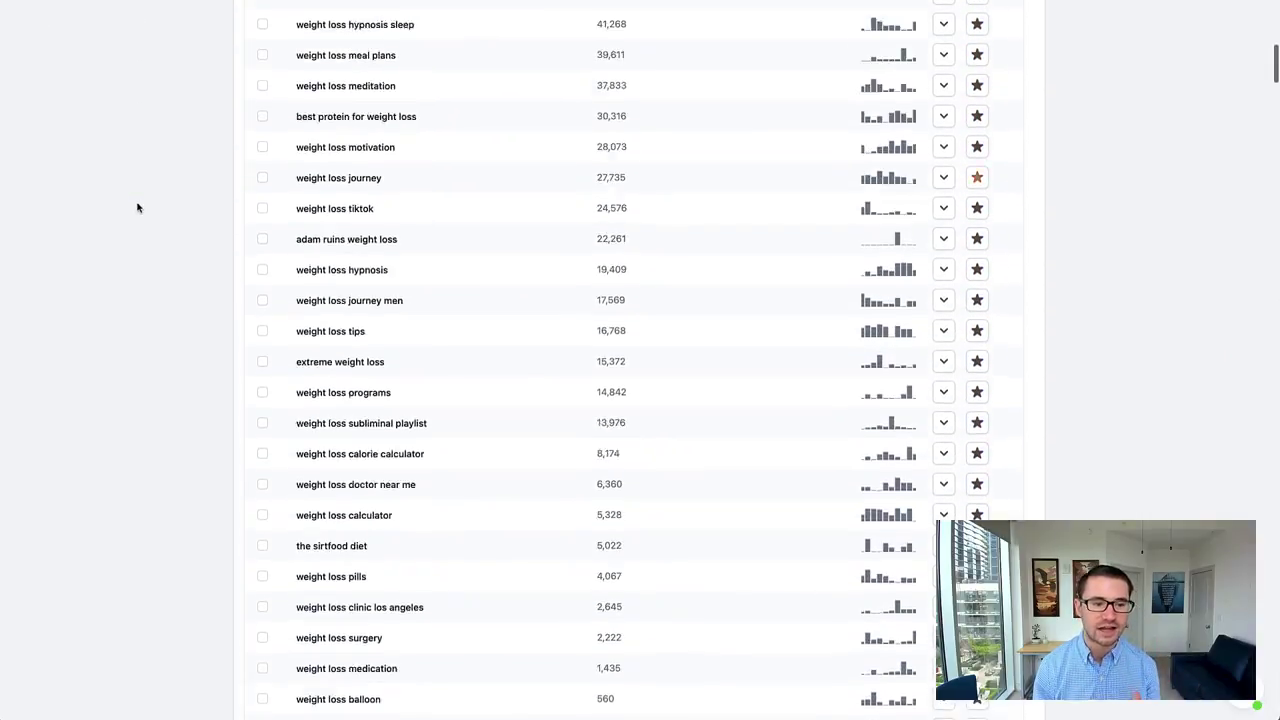
scroll(137, 206, "down", 18)
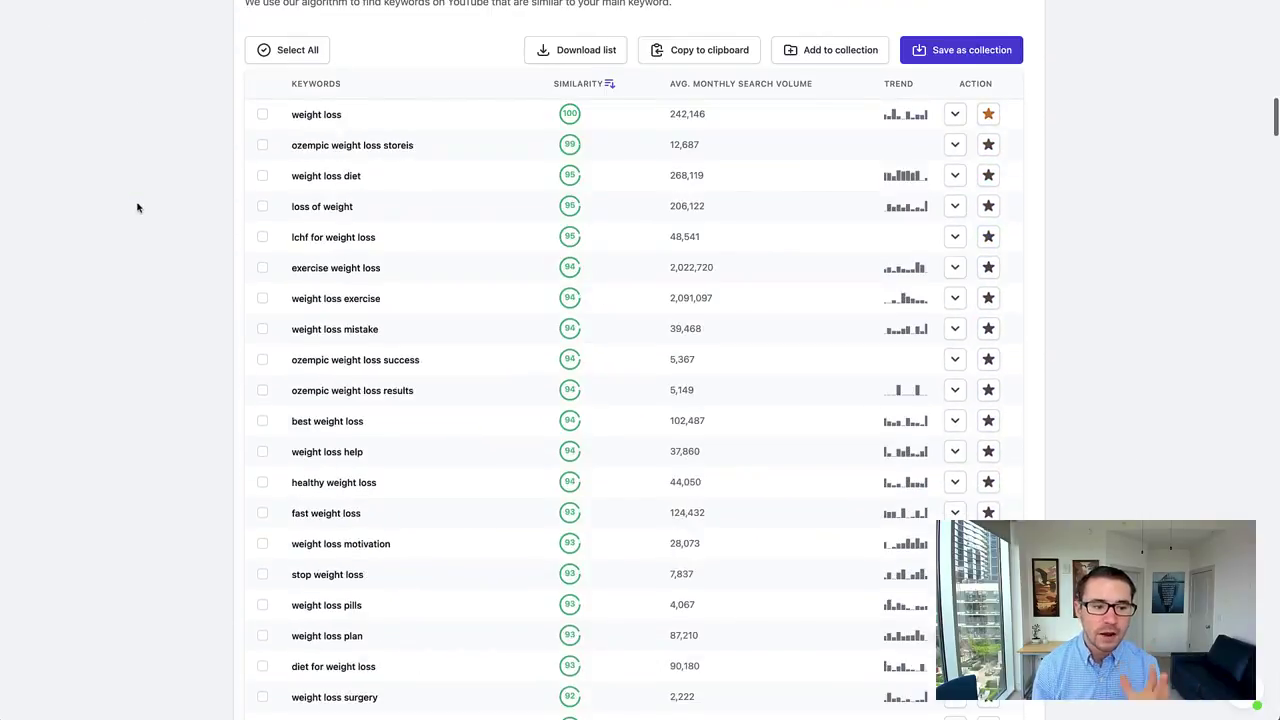
scroll(137, 206, "up", 1)
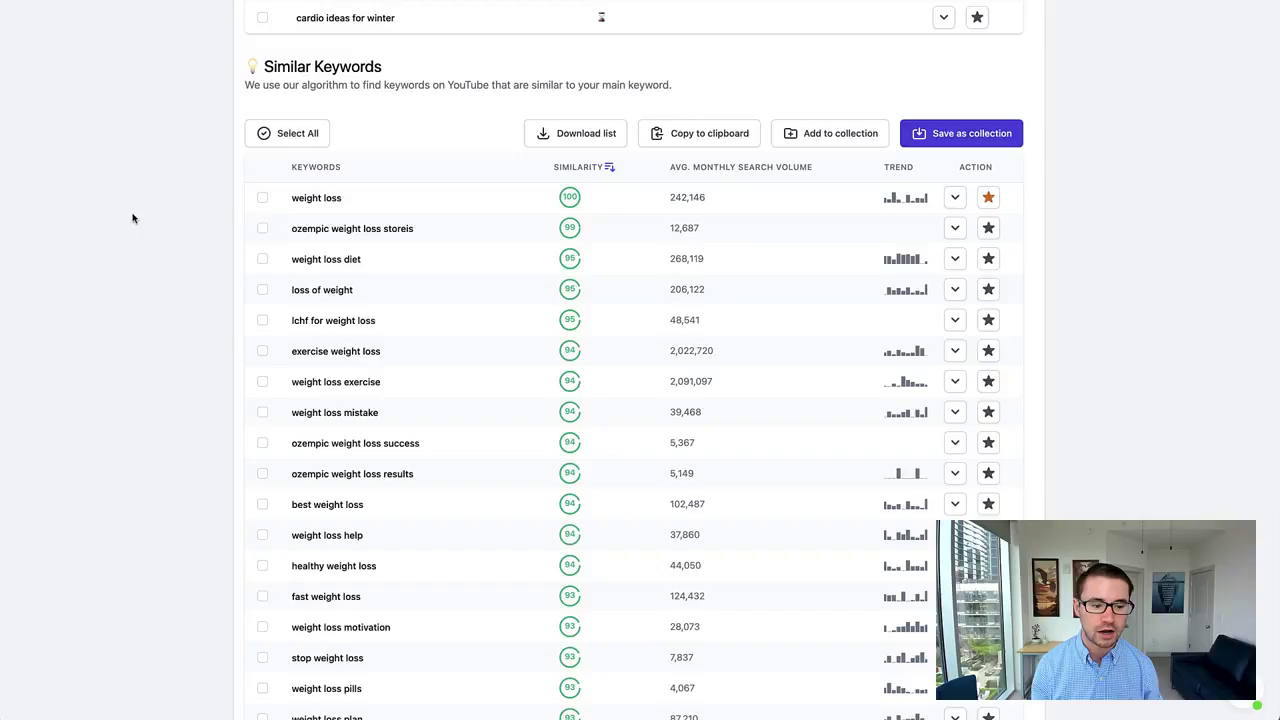
scroll(137, 223, "down", 15)
scroll(137, 223, "down", 20)
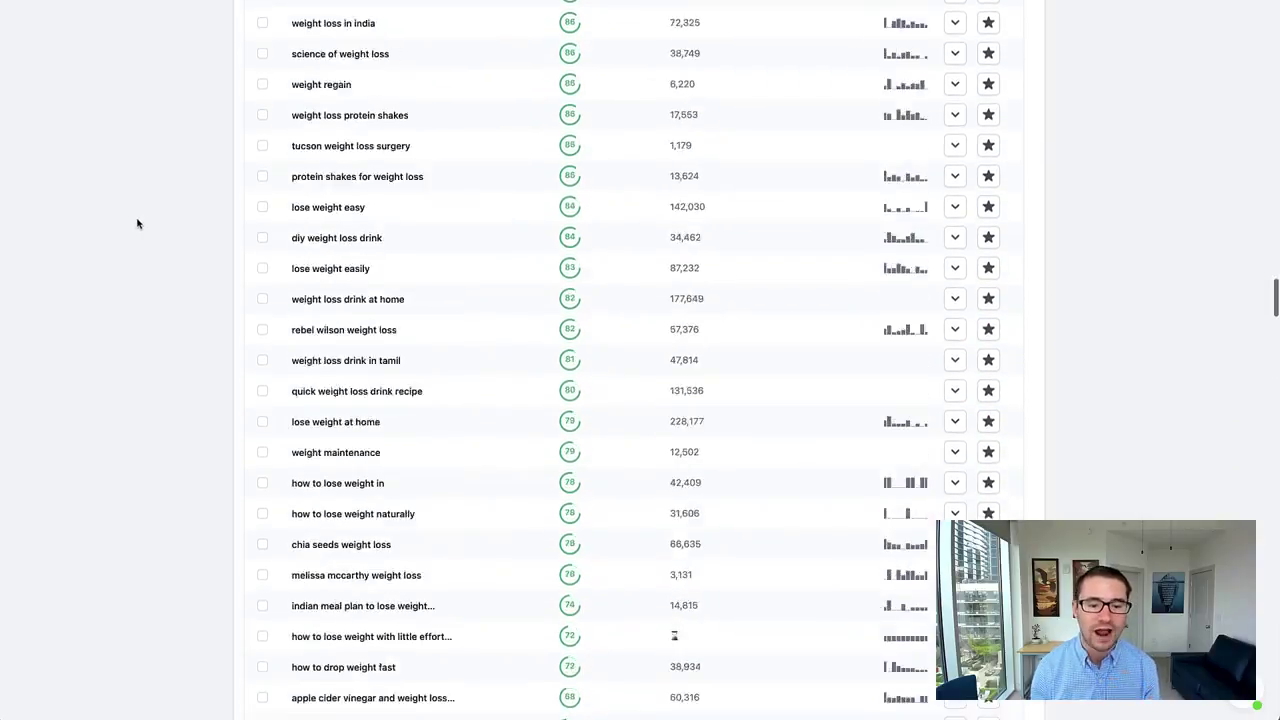
scroll(137, 223, "down", 20)
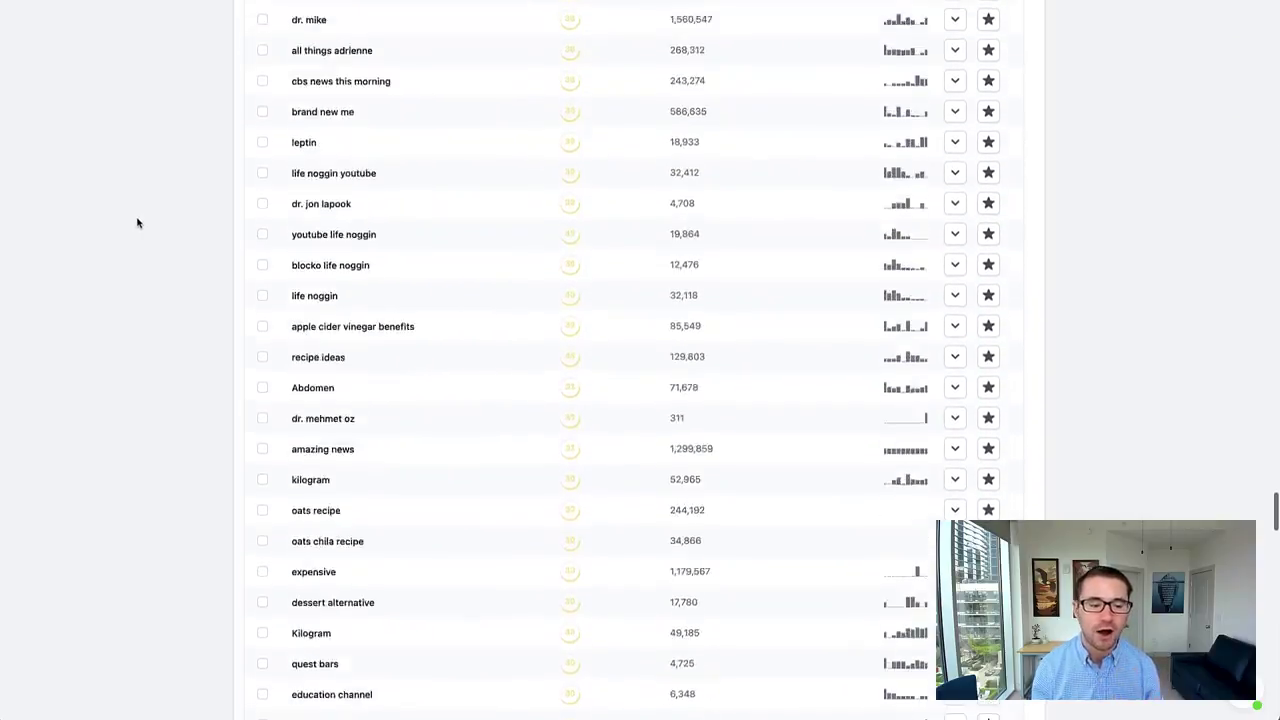
scroll(139, 223, "up", 20)
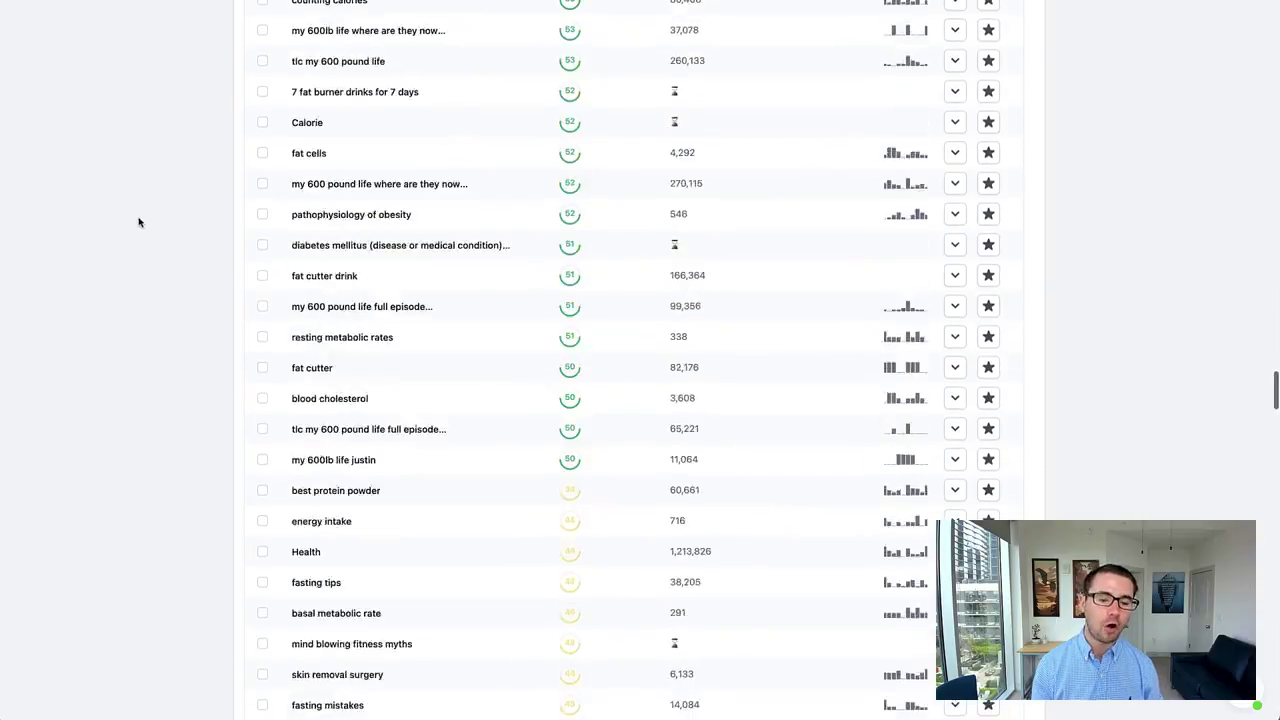
scroll(139, 223, "up", 10)
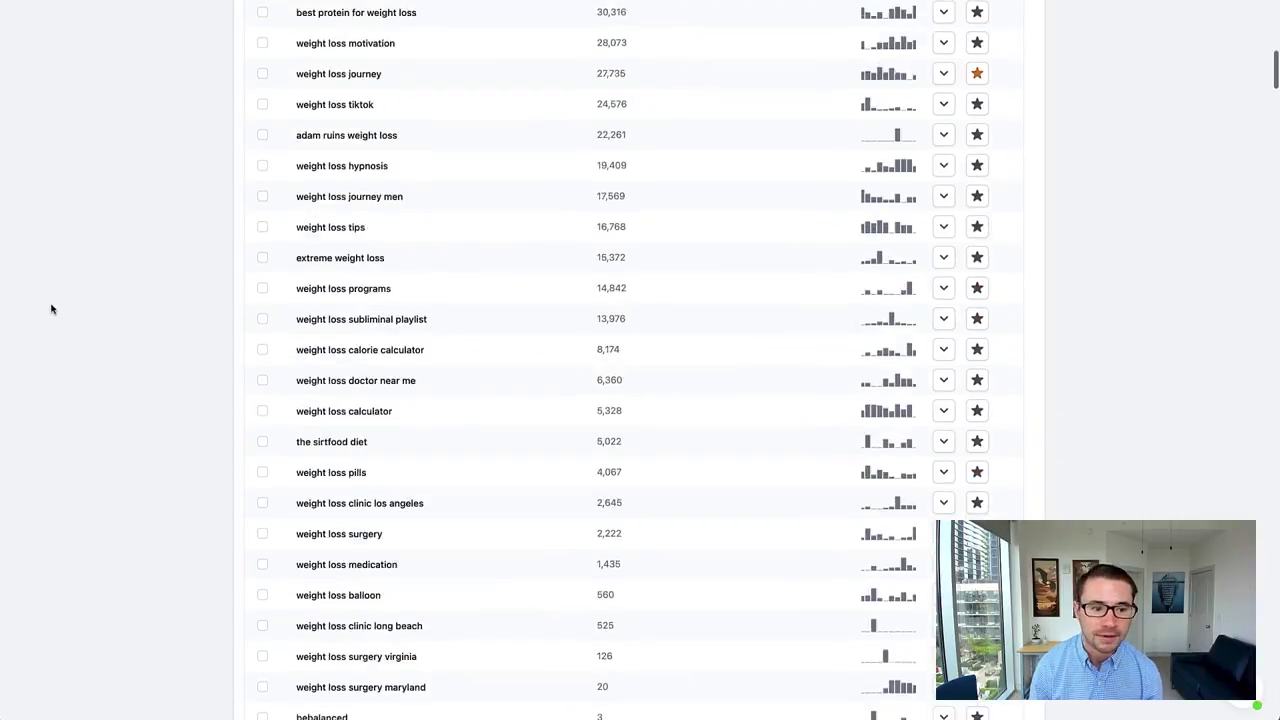
scroll(52, 309, "up", 10)
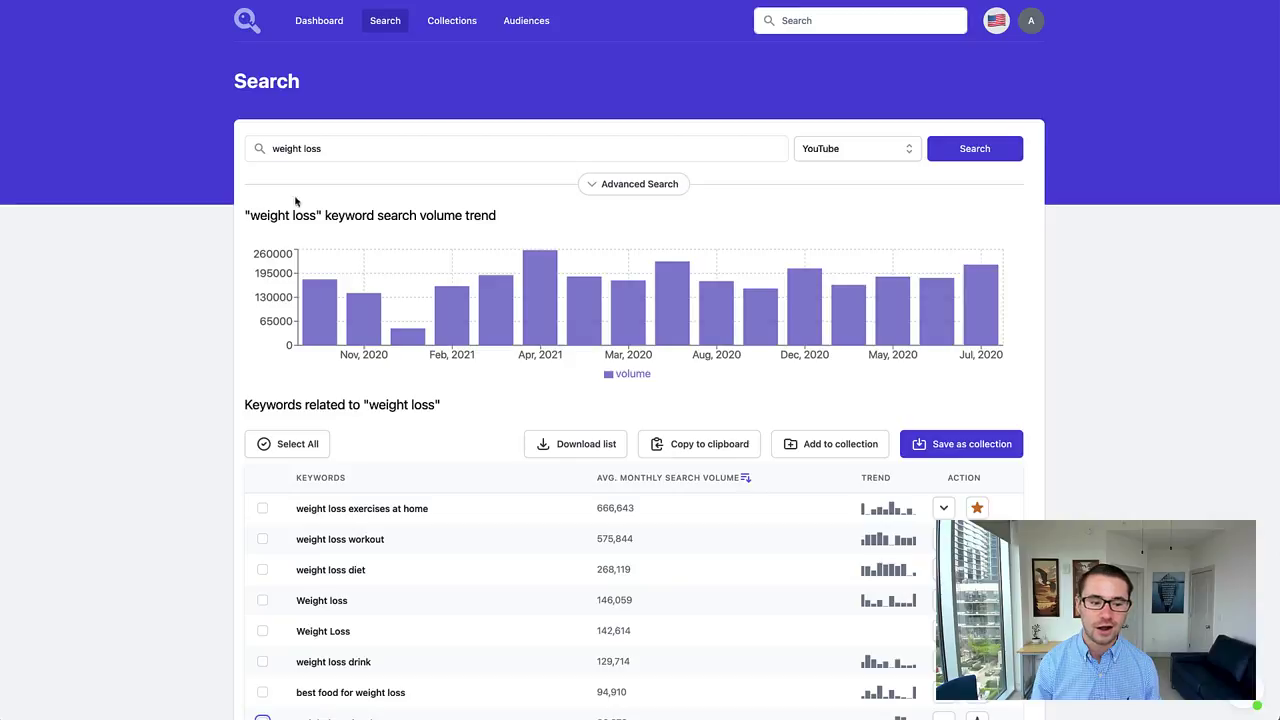
- Select the related keywords "weight loss exercises at home", "weight loss workout", "weight loss diet" and "Weight loss"
scroll(223, 200, "down", 2)
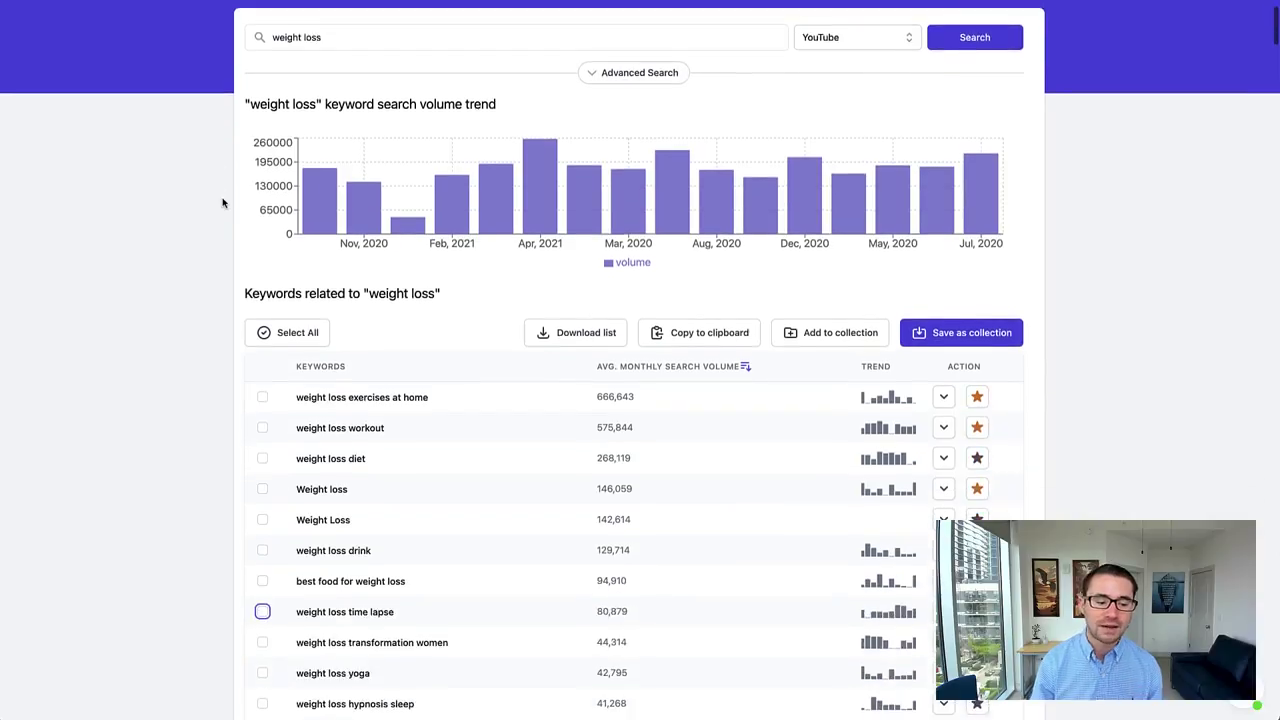
scroll(220, 260, "down", 3)
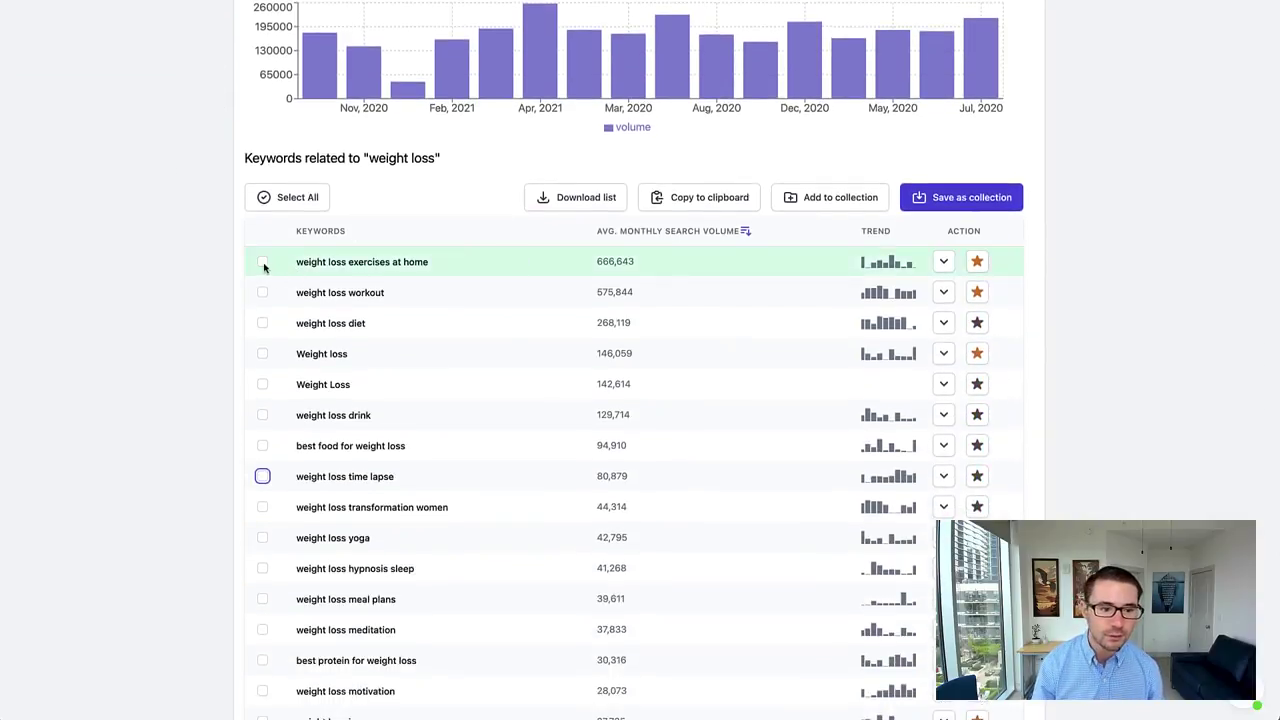
left_click(262, 262)
left_click(262, 292)
left_click(262, 323)
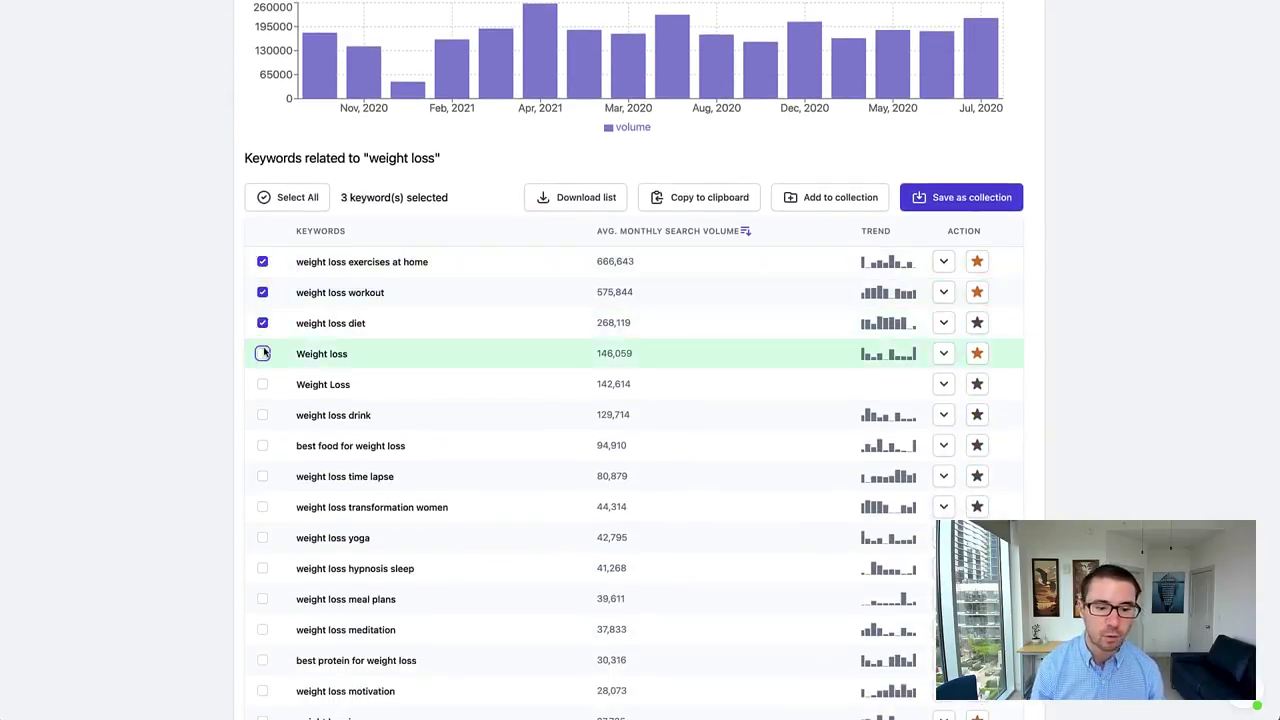
left_click(262, 353)
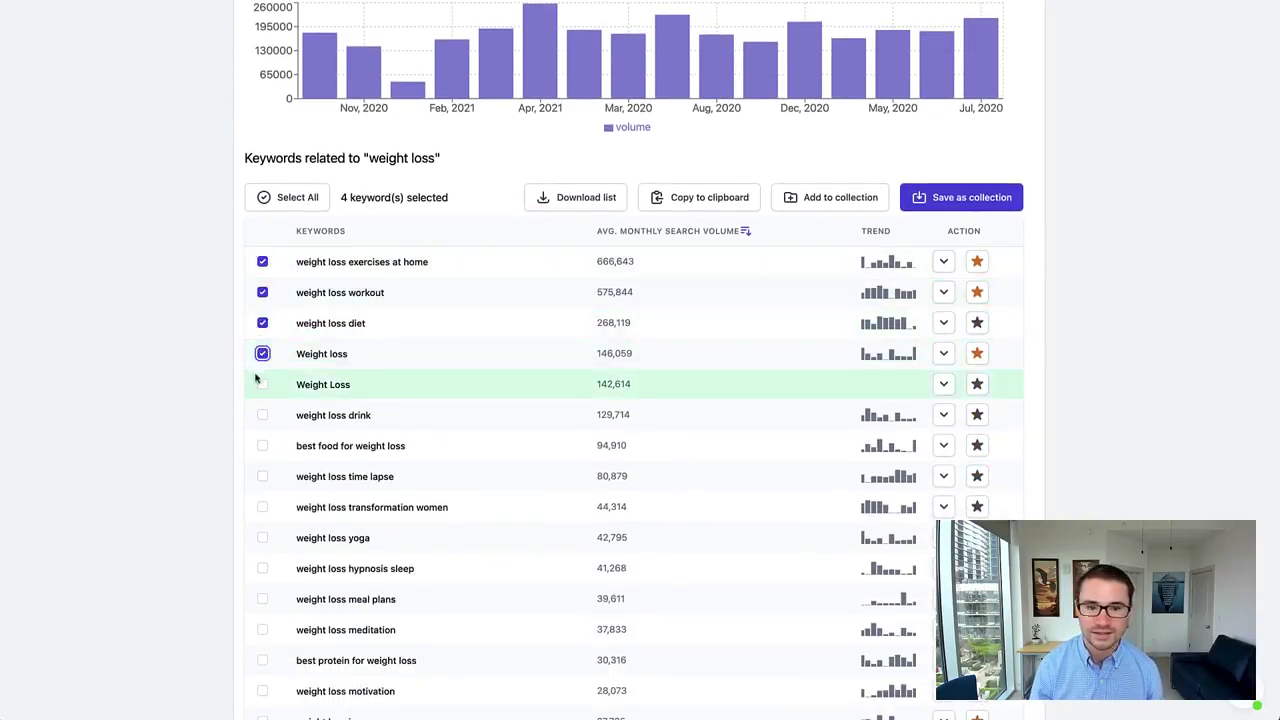
- Review the trend details and YouTube search results for "weight loss exercises at home", and return to the collapsed keyword list
left_click(943, 262)
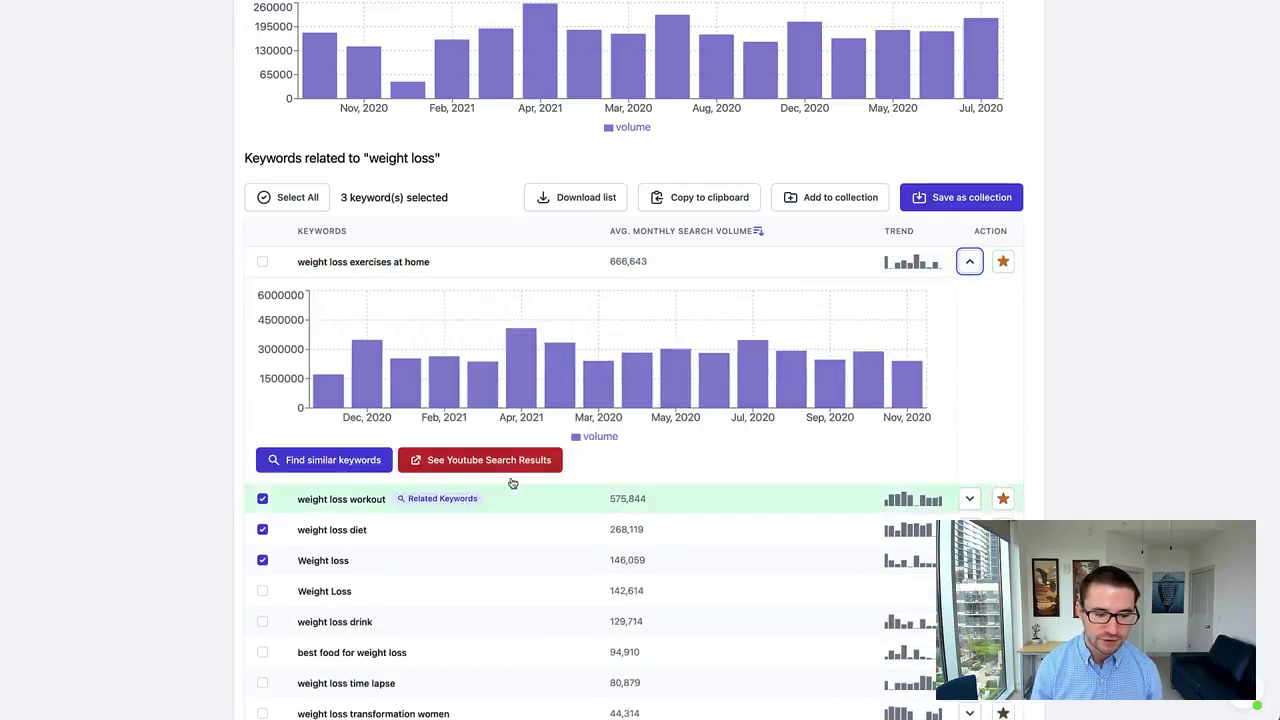
left_click(500, 464)
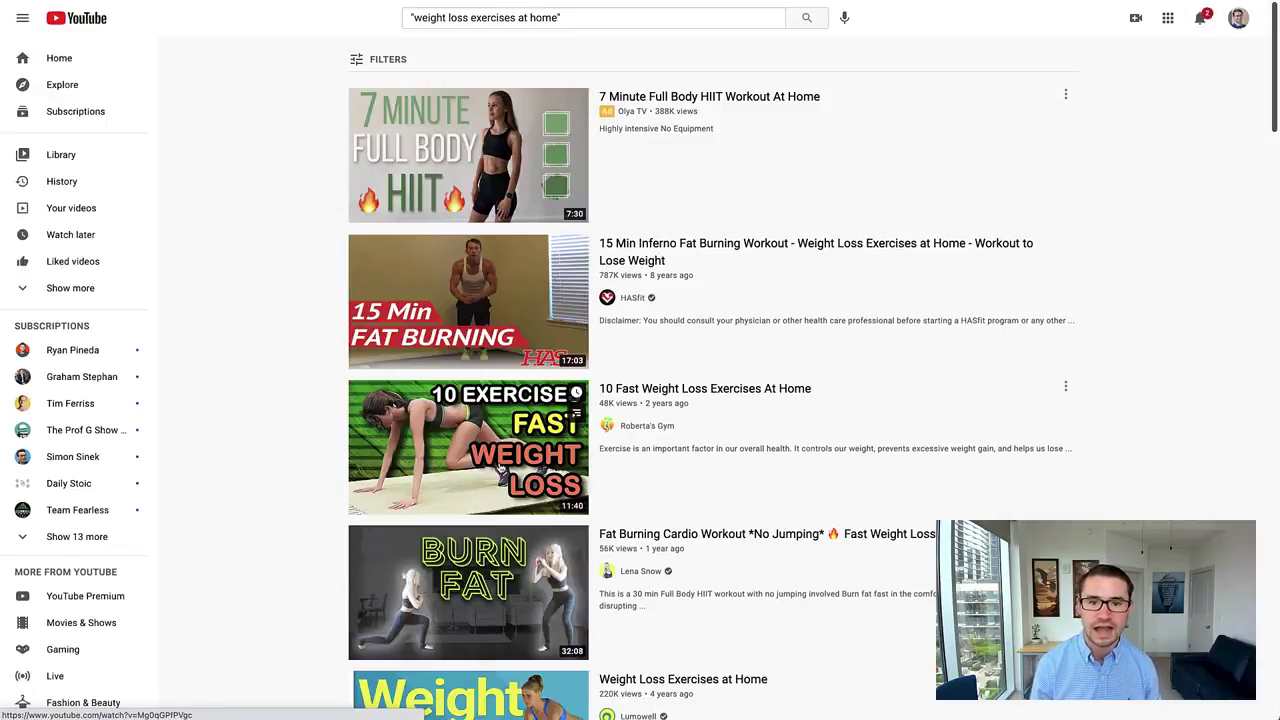
scroll(640, 410, "down", 10)
scroll(633, 472, "down", 20)
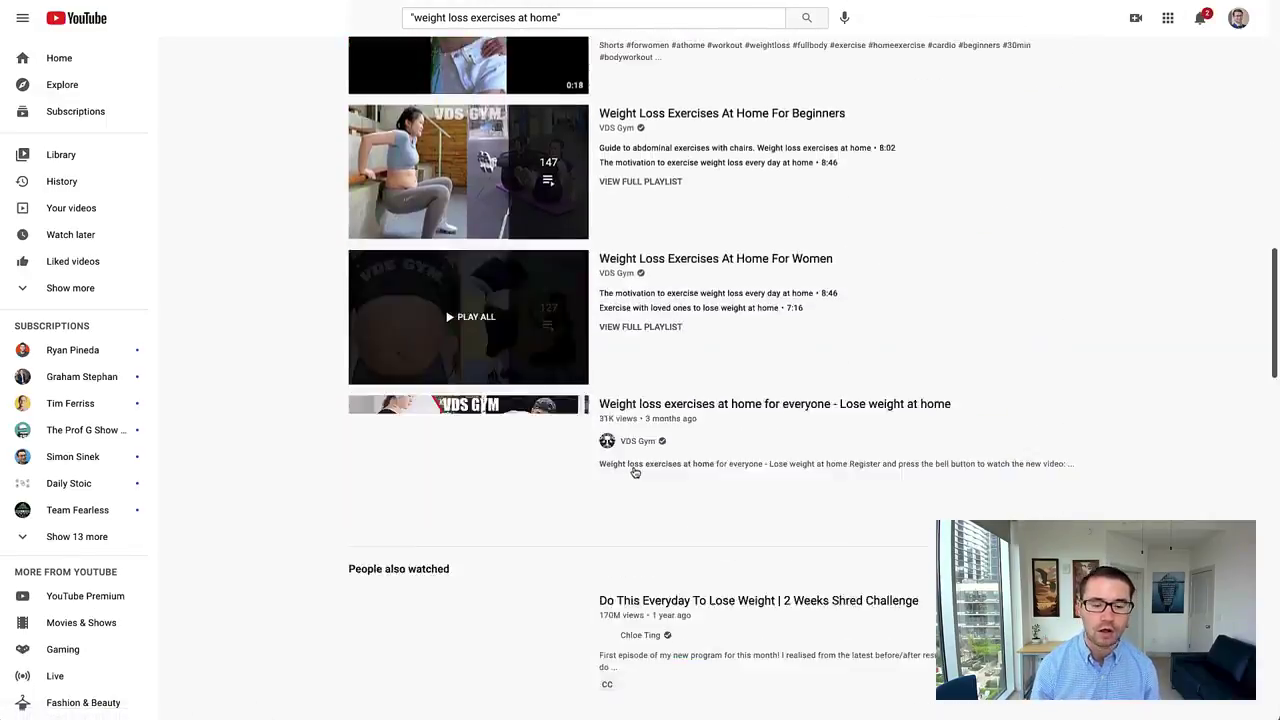
scroll(641, 472, "up", 2)
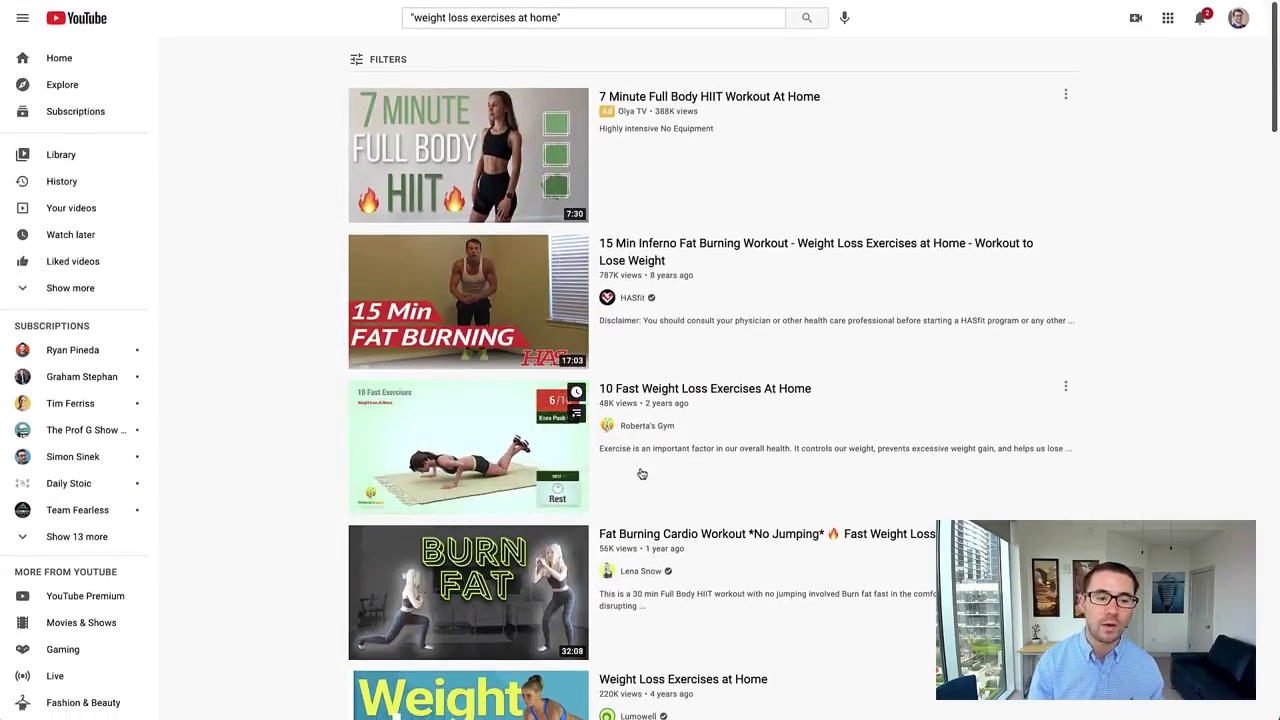
key("ctrl+w")
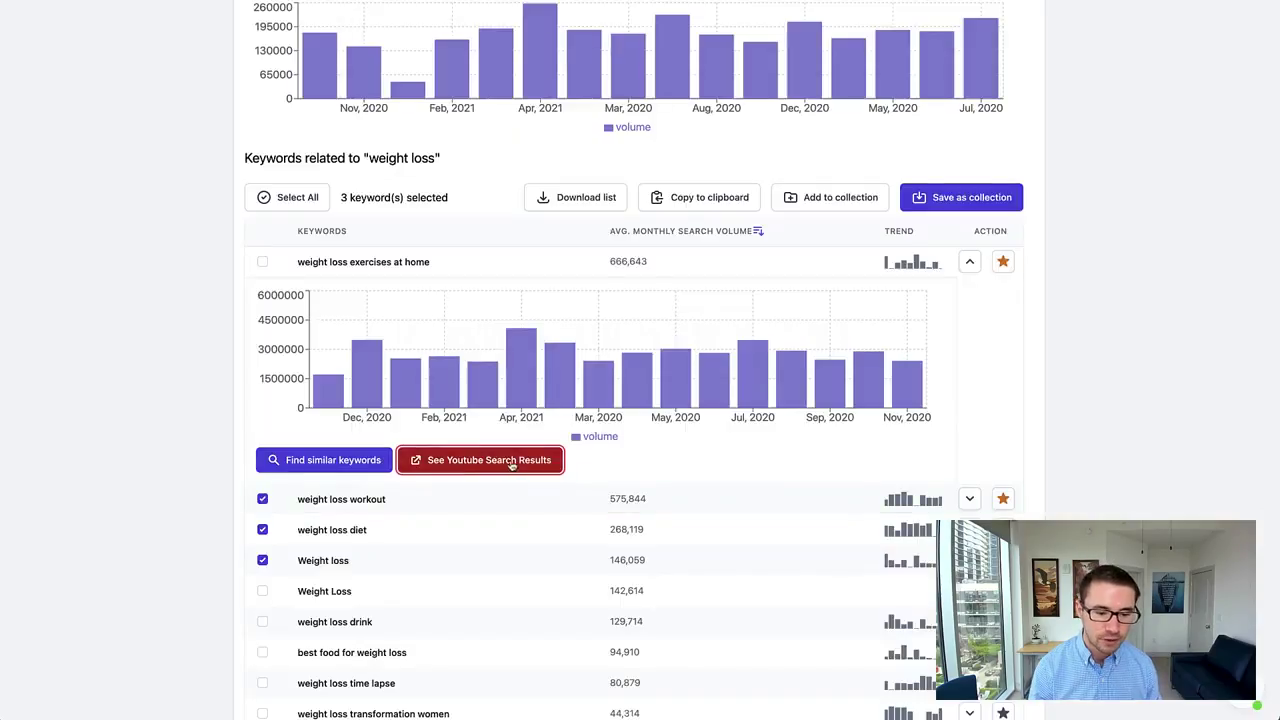
left_click(969, 261)
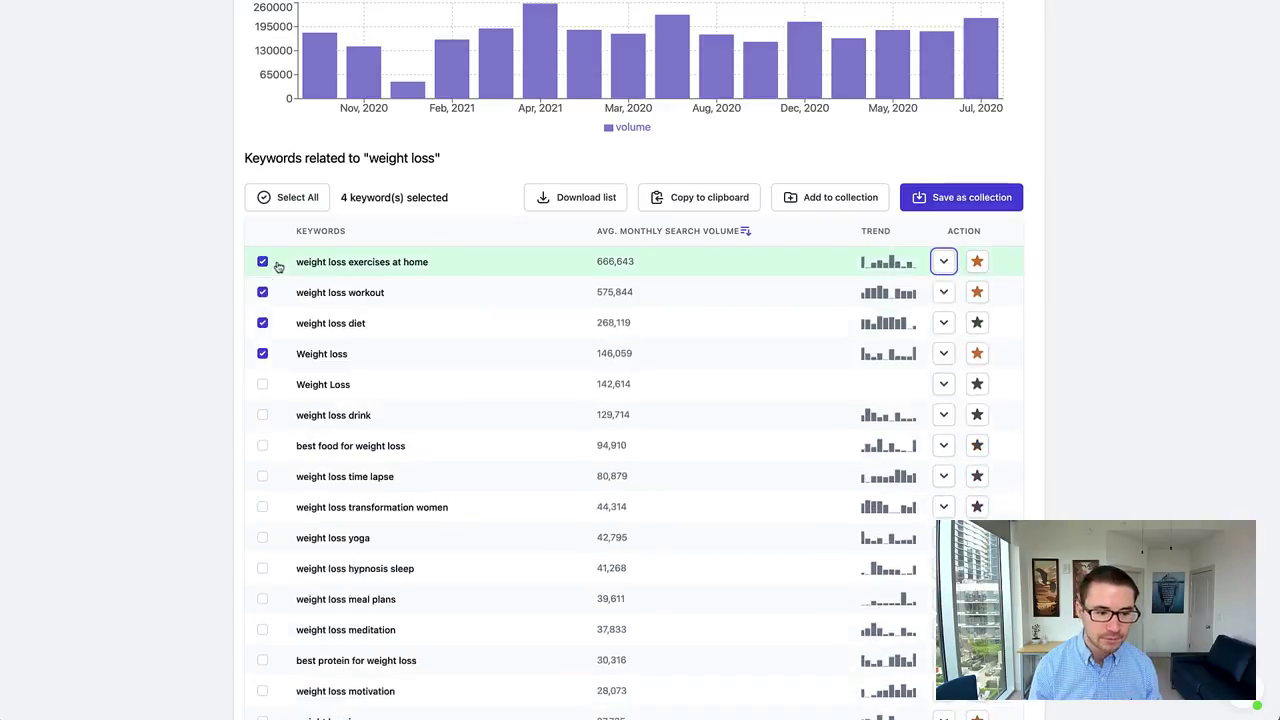
- Add "Weight Loss", "weight loss drink", "best food for weight loss" and "weight loss time lapse" to the selection and copy the selected keywords to the clipboard
left_click(262, 385)
left_click(262, 415)
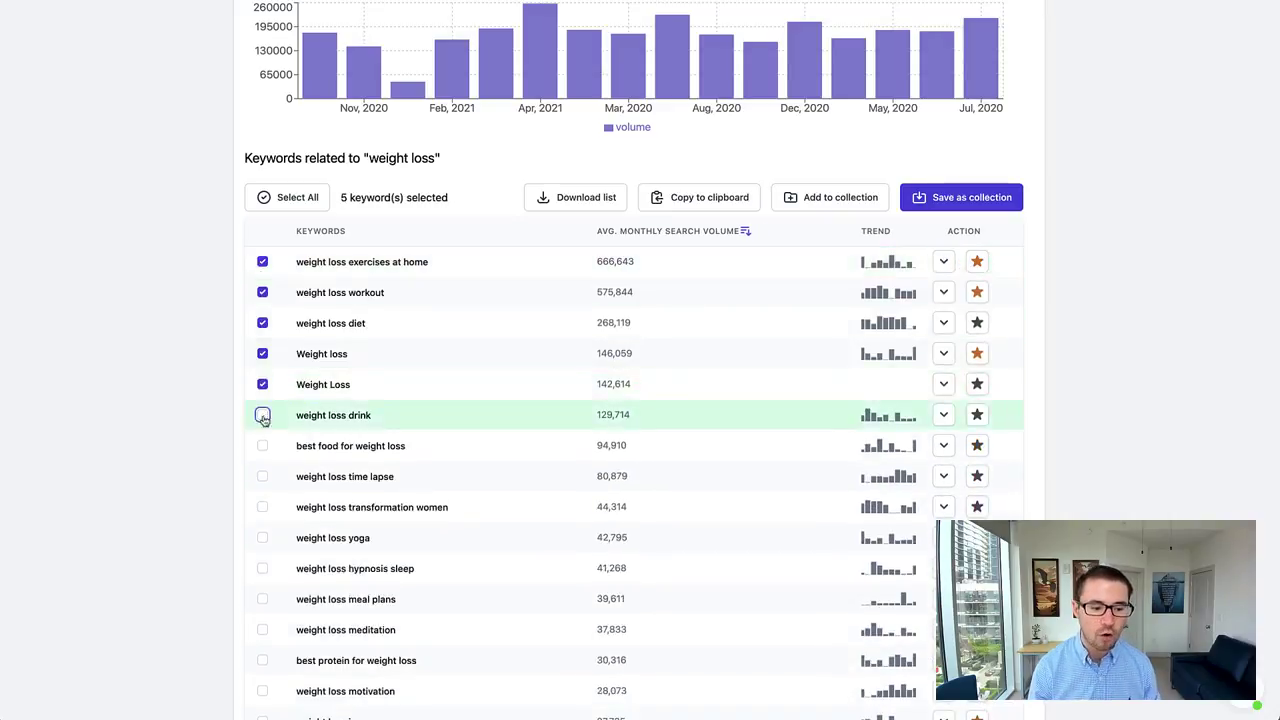
left_click(262, 446)
scroll(262, 446, "down", 1)
left_click(262, 469)
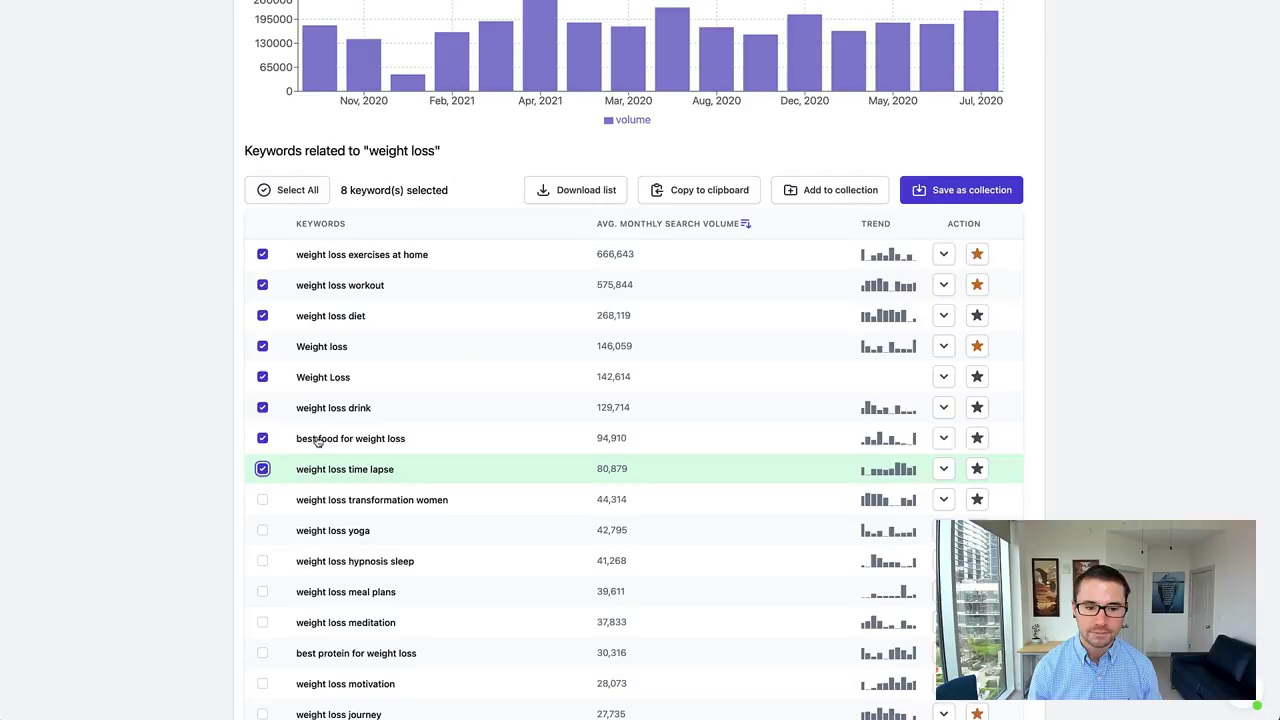
left_click(701, 192)
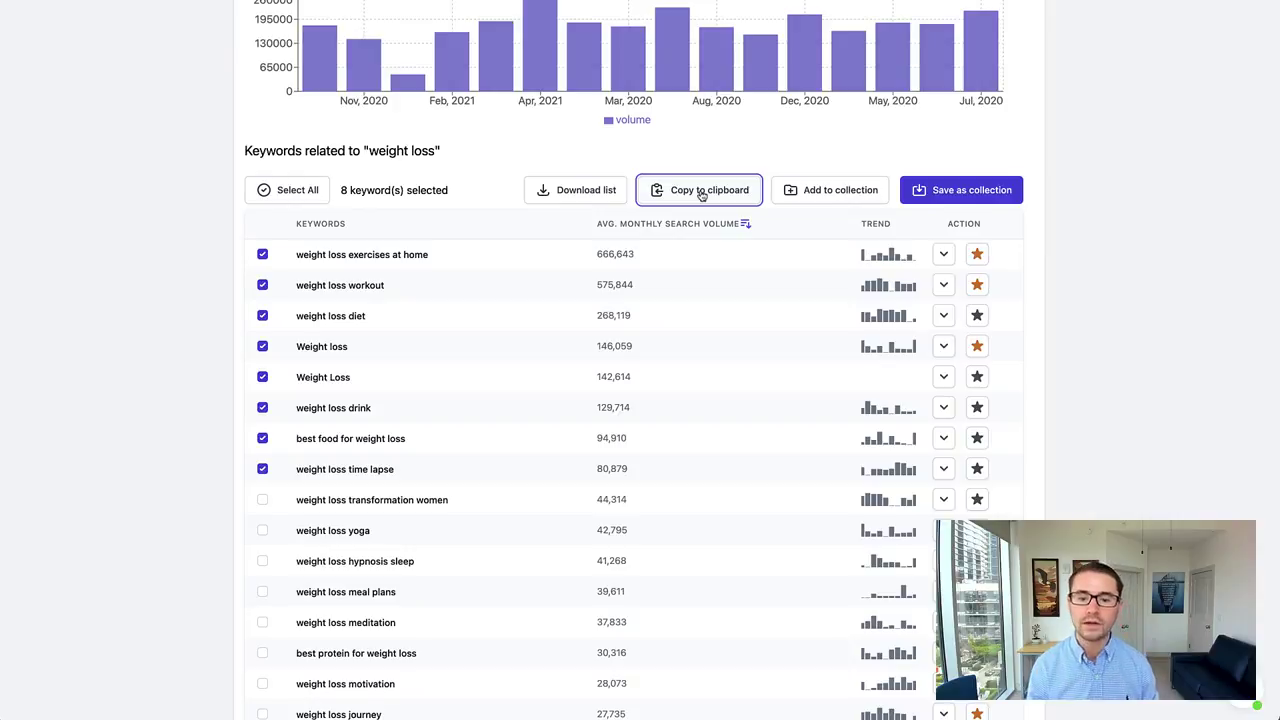
- View the form for saving the selected keywords as a new collection, and dismiss it without creating one
left_click(965, 190)
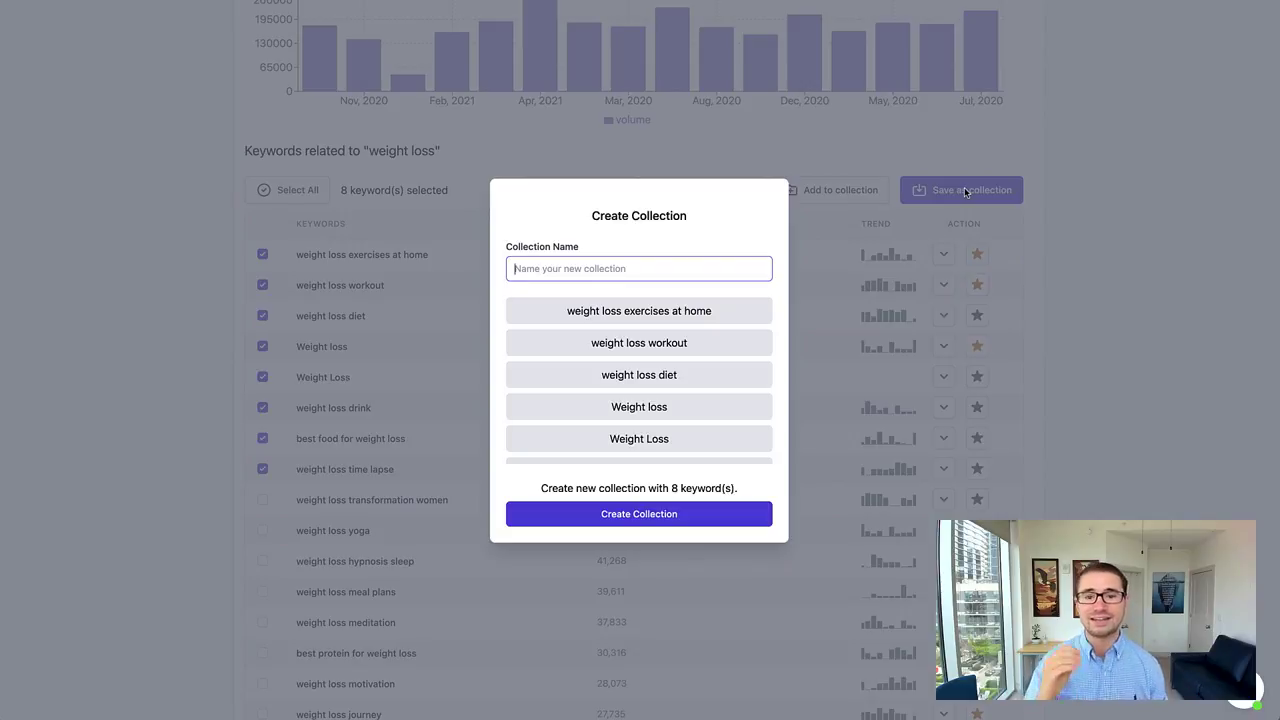
left_click(1116, 200)
- Review the trend details and YouTube search results for "exercise weight loss" in the Similar Keywords list, and return to the list
scroll(158, 434, "down", 1)
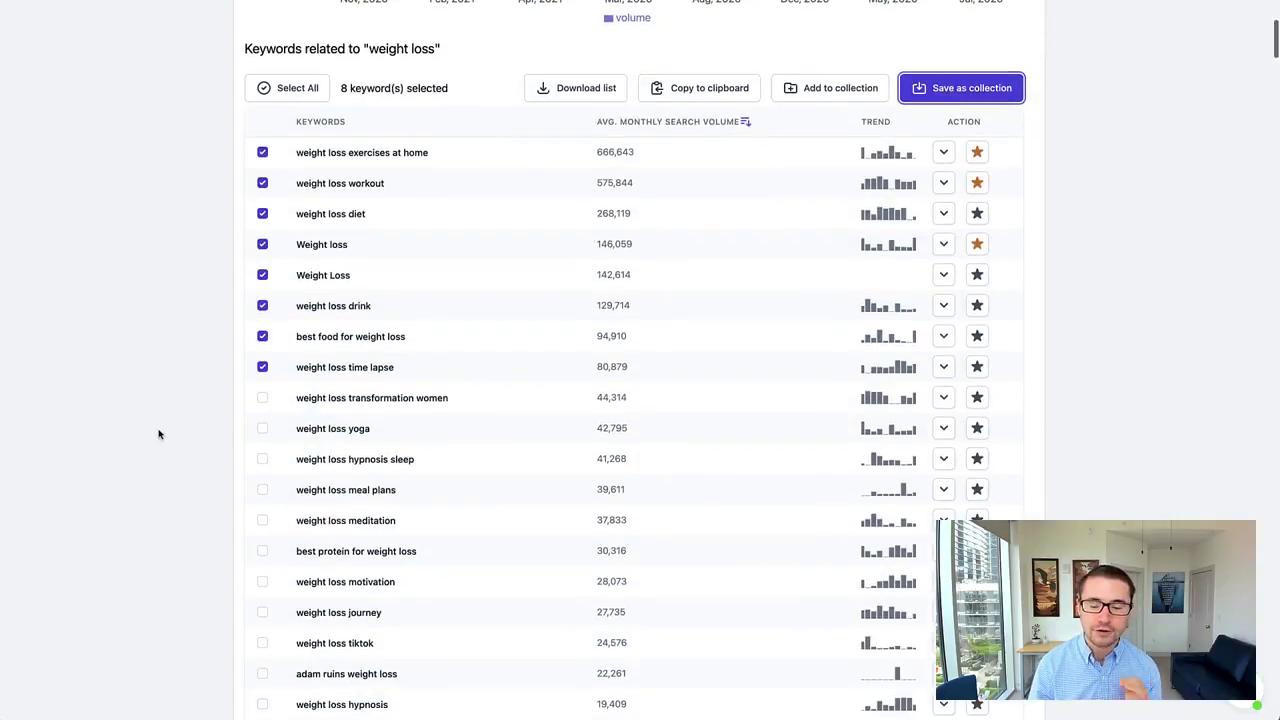
scroll(158, 434, "down", 1)
scroll(411, 536, "up", 2)
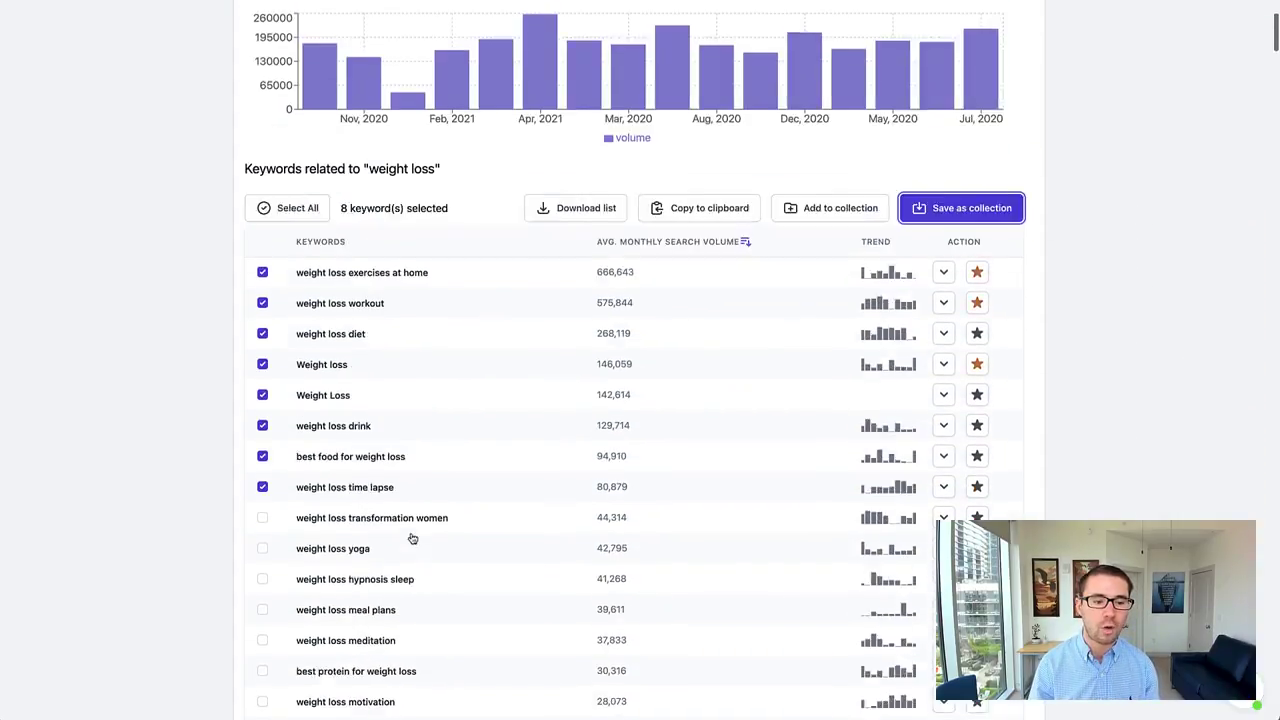
scroll(400, 357, "down", 4)
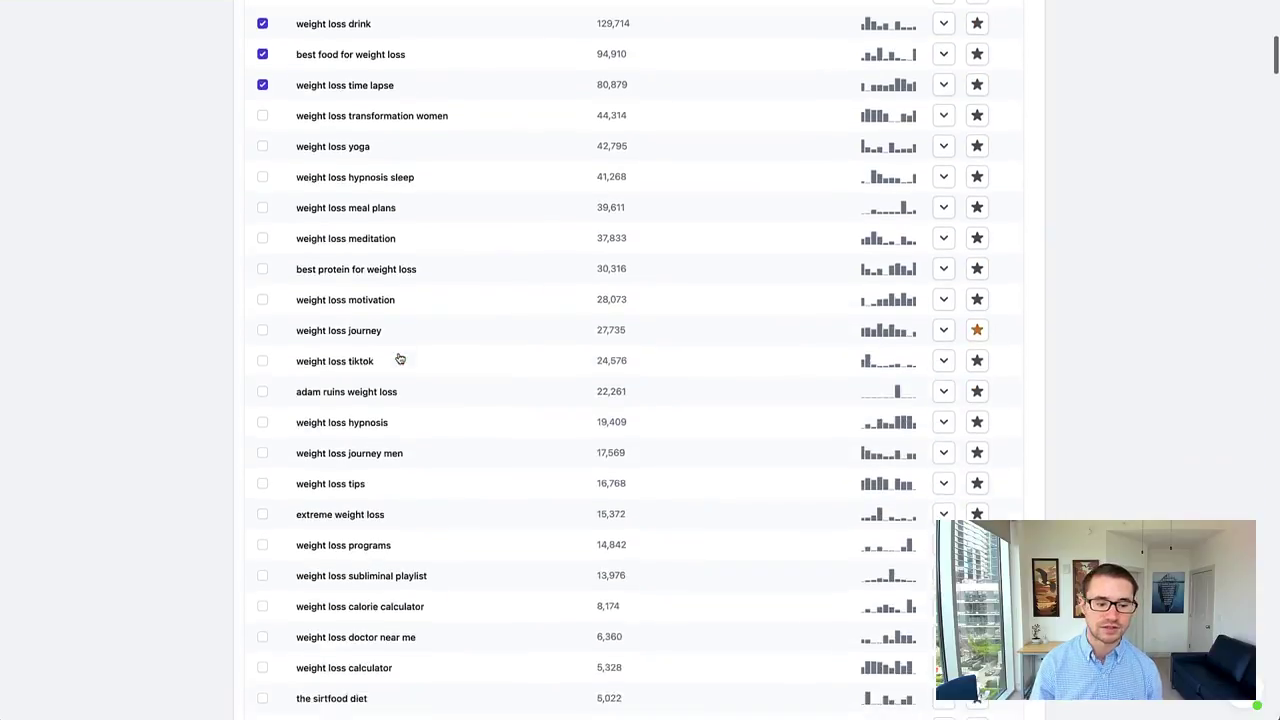
scroll(400, 357, "down", 10)
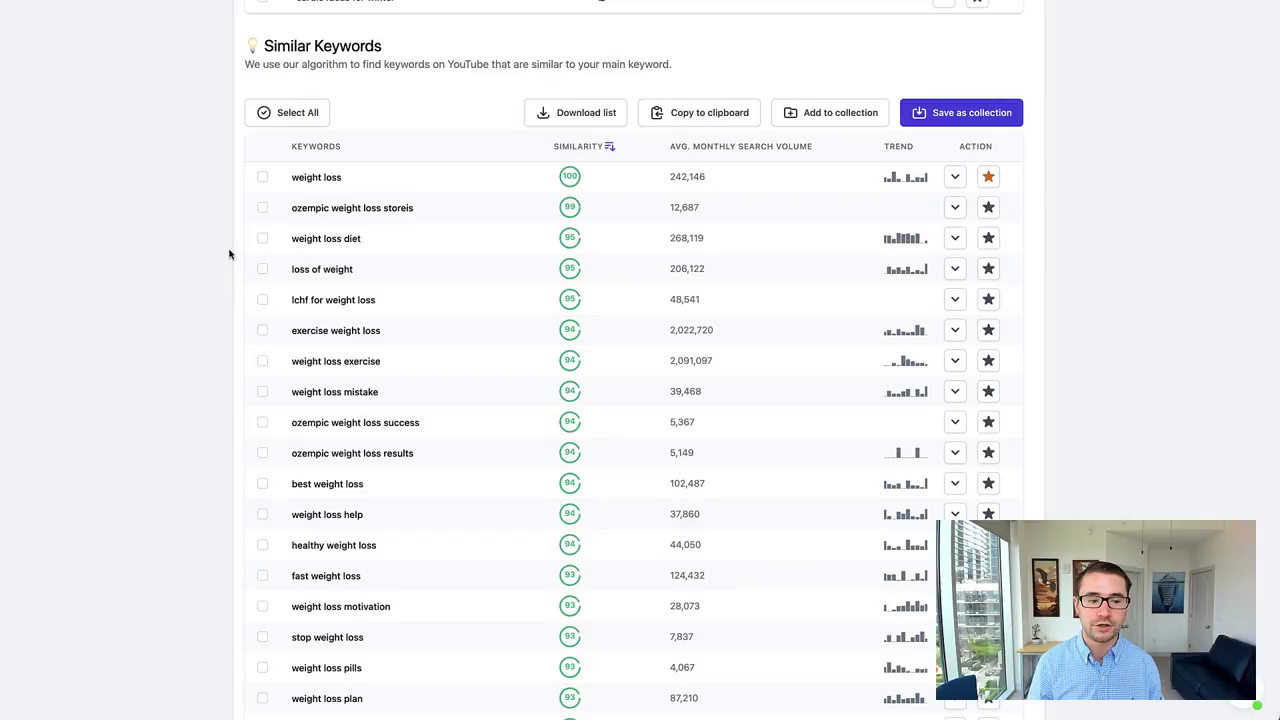
scroll(365, 390, "down", 1)
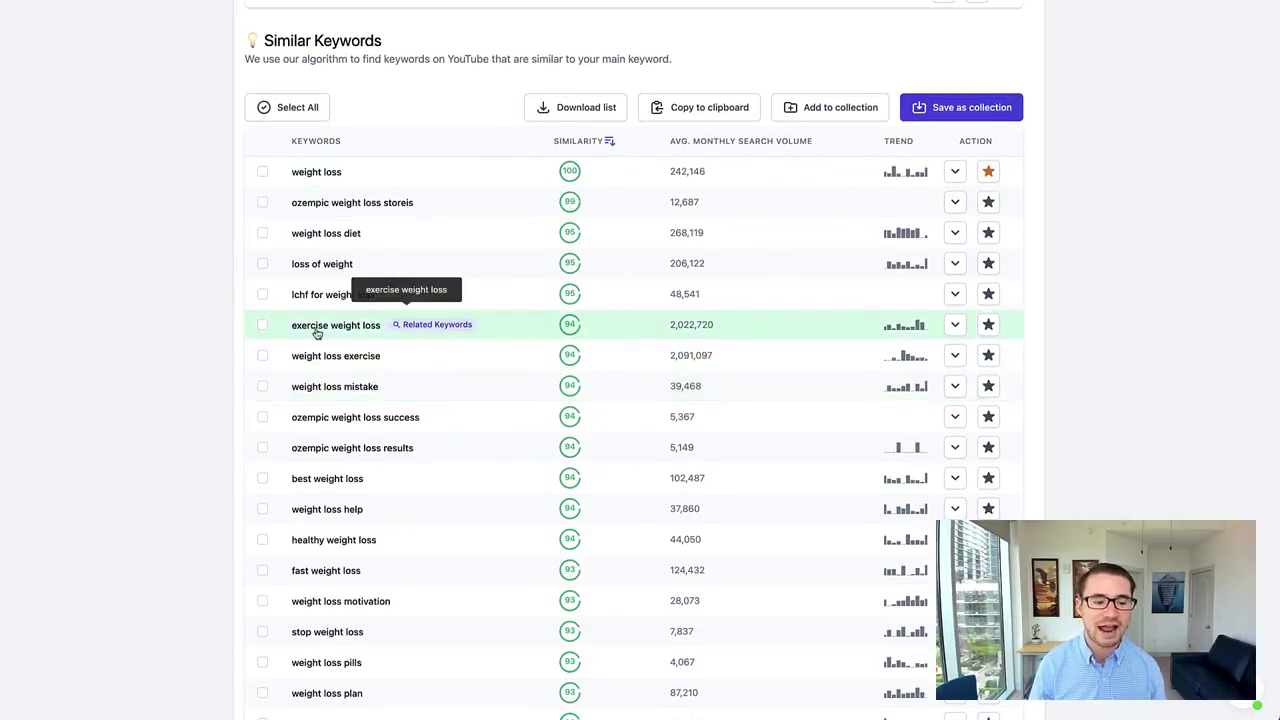
left_click(955, 326)
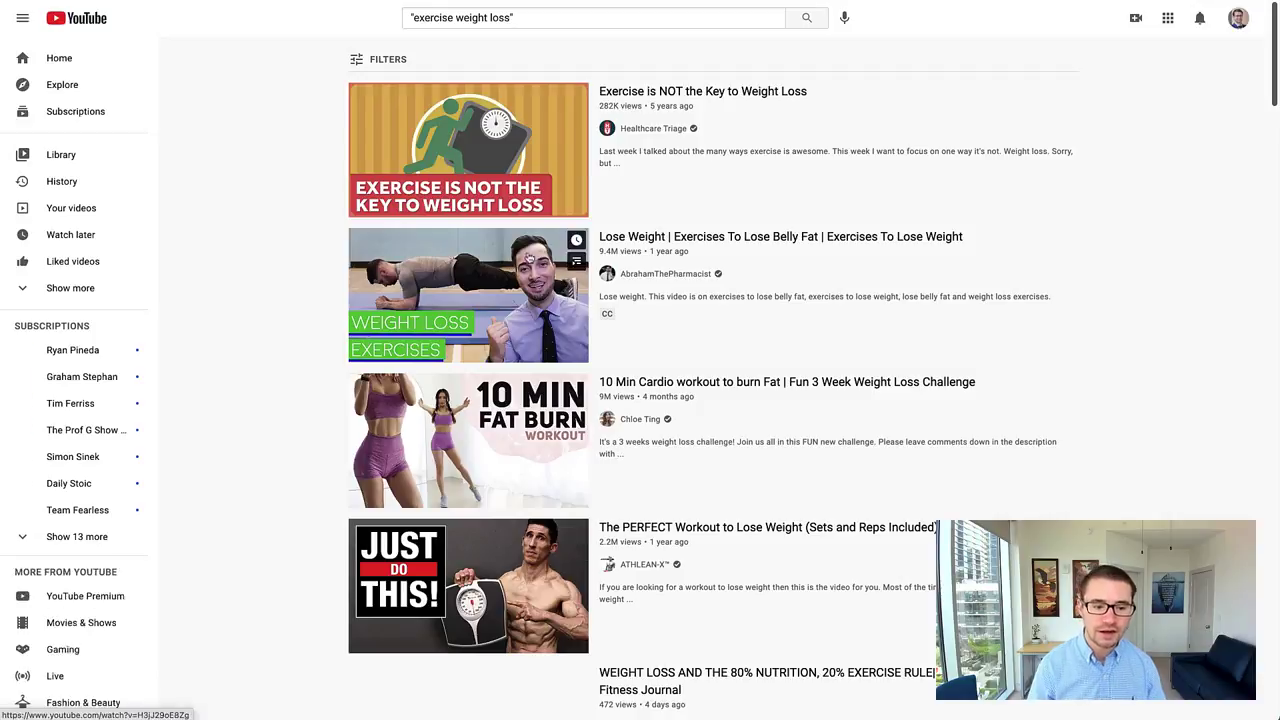
scroll(530, 258, "down", 10)
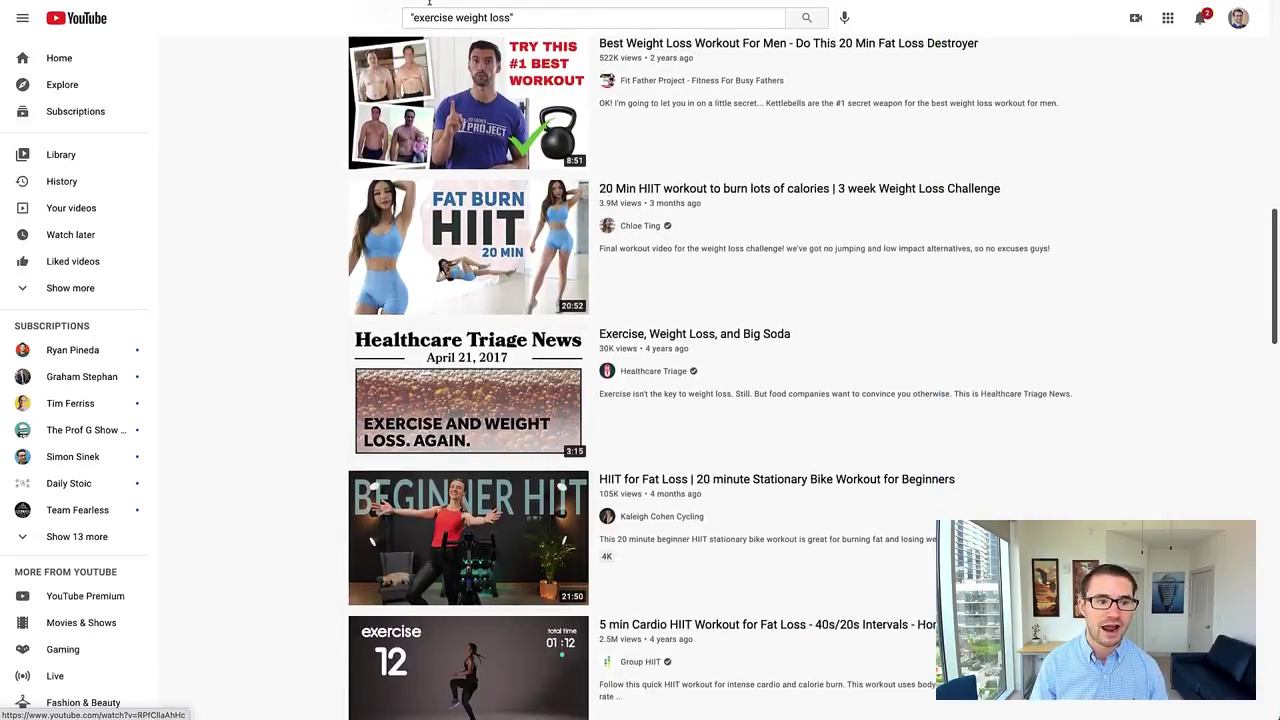
key("ctrl+w")
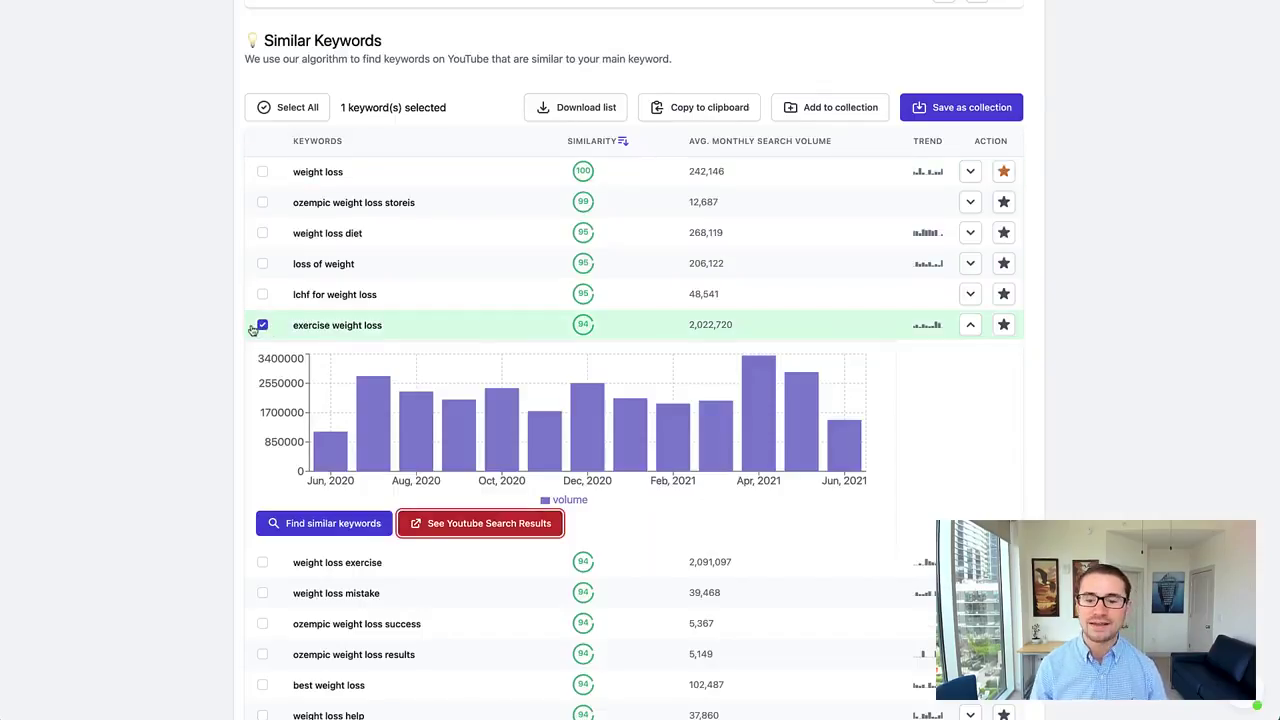
- Mark the similar keyword "exercise weight loss" as a favorite and collapse its trend details
left_click(1003, 325)
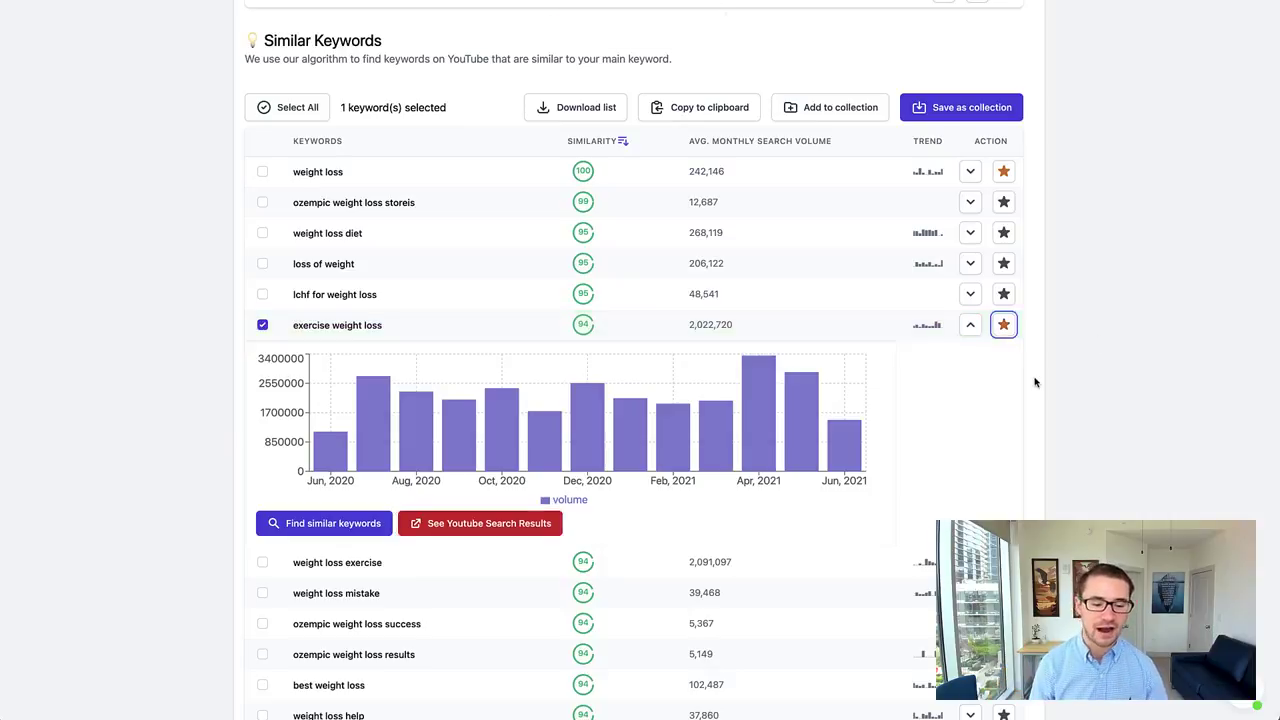
left_click(185, 505)
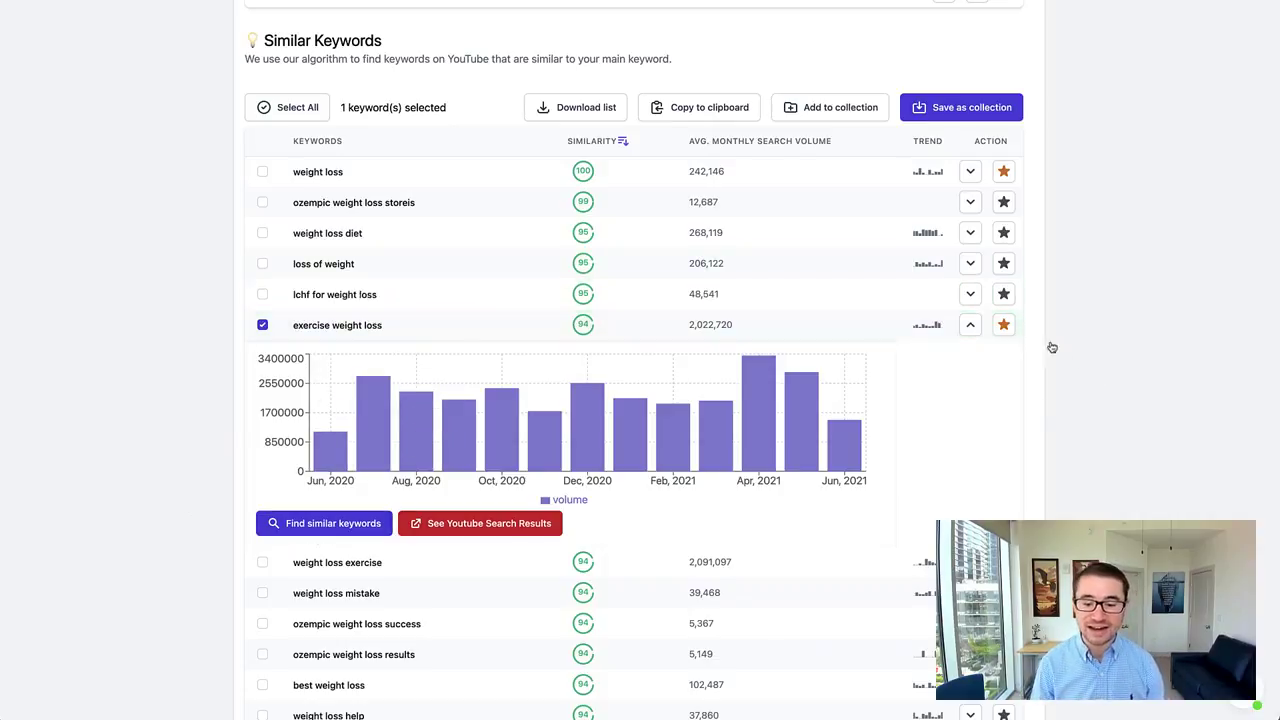
left_click(968, 327)
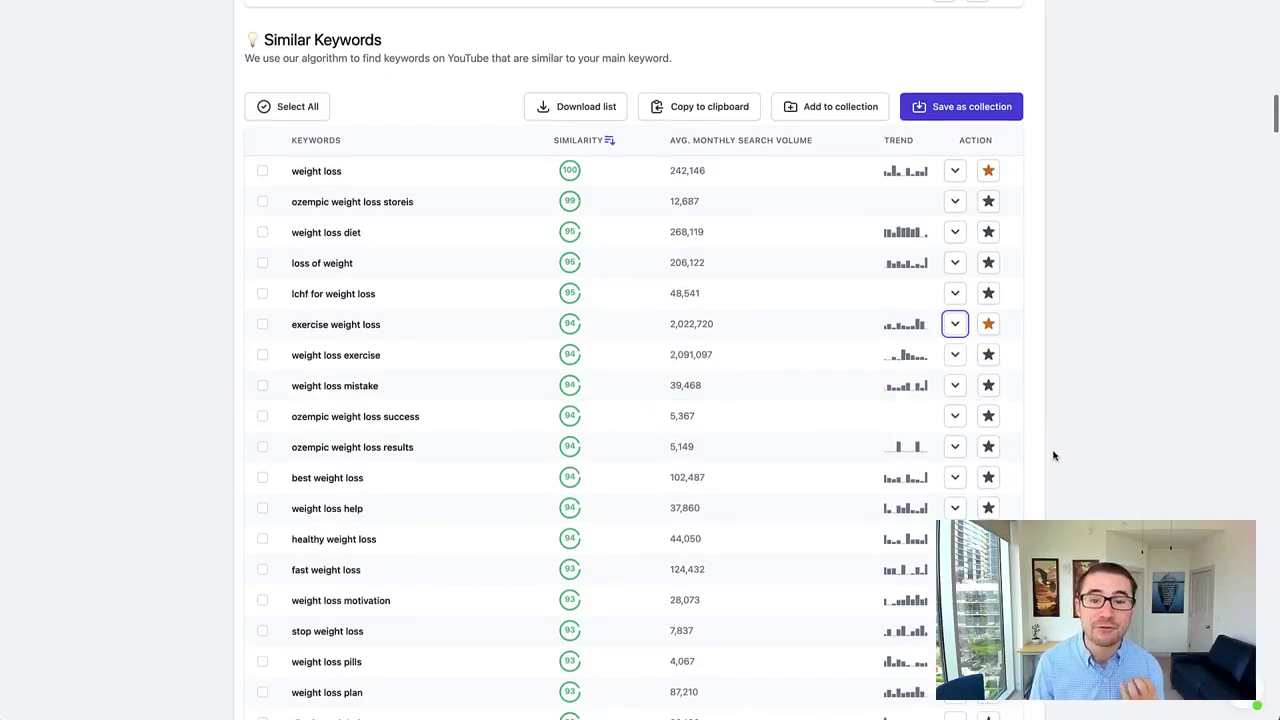
- Review the search volume trend chart and the full related and similar keyword lists for "weight loss", and return to the search form
scroll(1053, 455, "up", 20)
scroll(1053, 455, "up", 3)
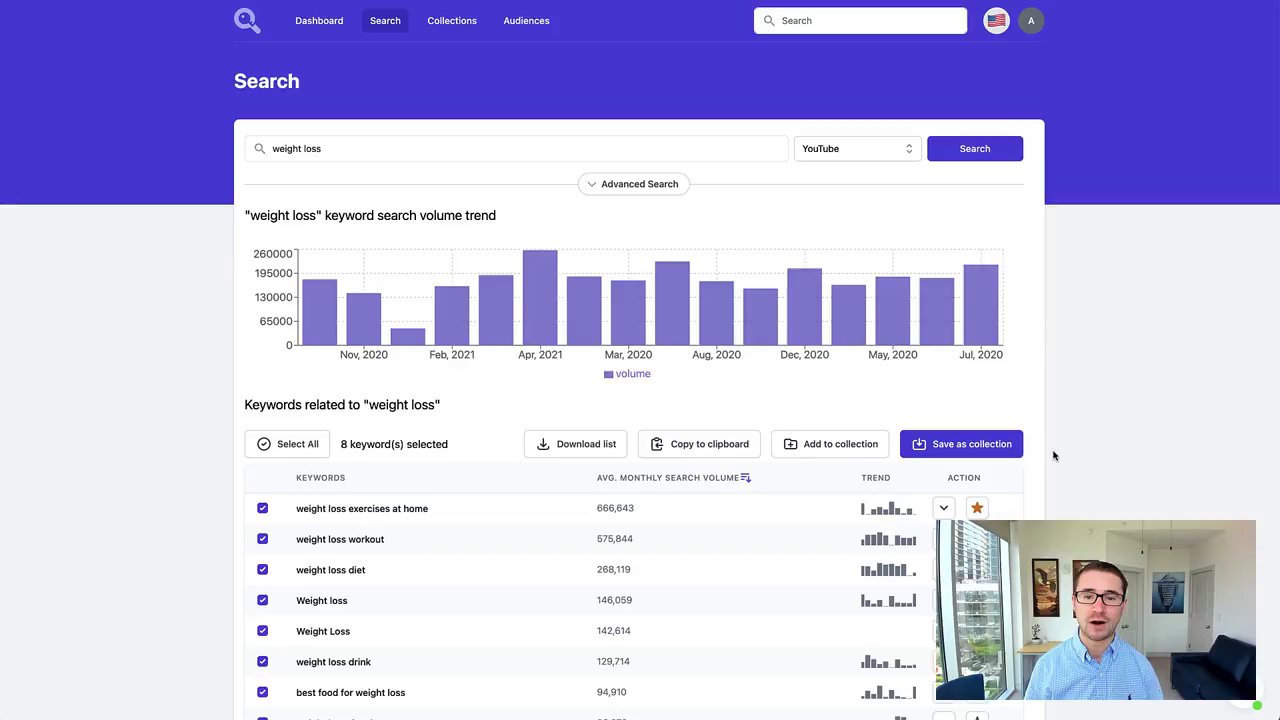
scroll(1053, 455, "down", 3)
scroll(1051, 456, "down", 2)
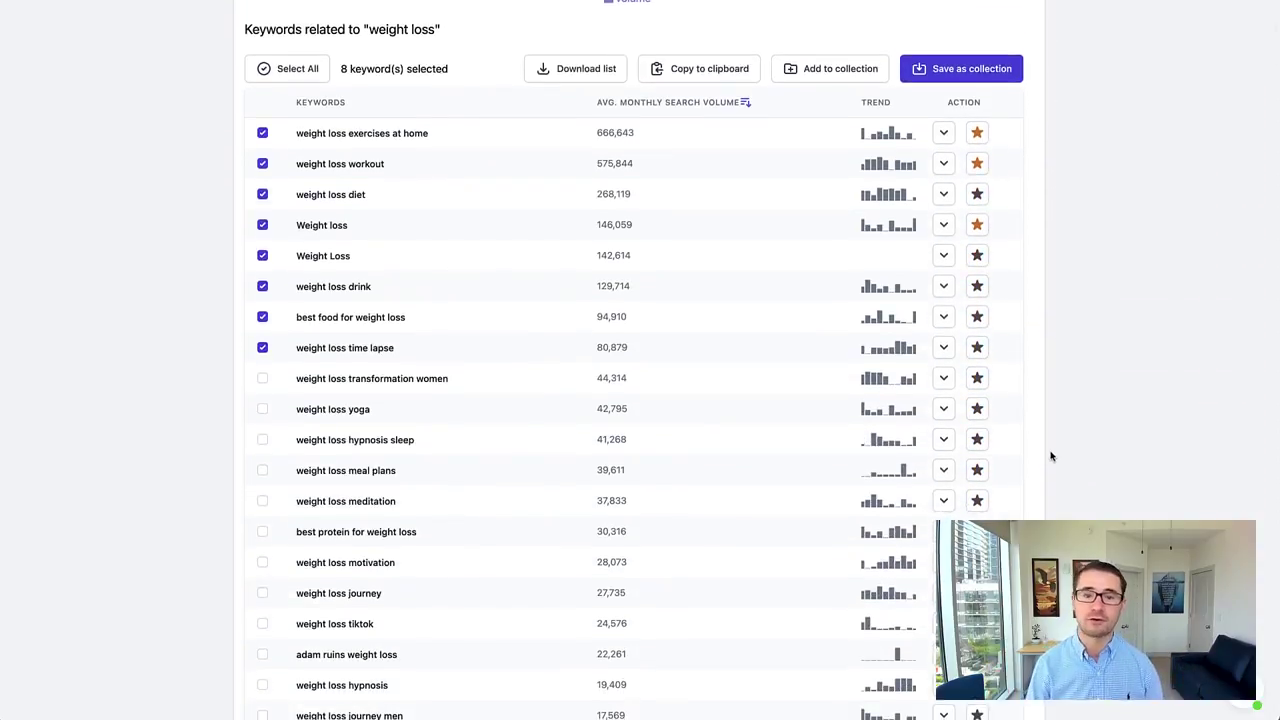
scroll(1051, 456, "down", 15)
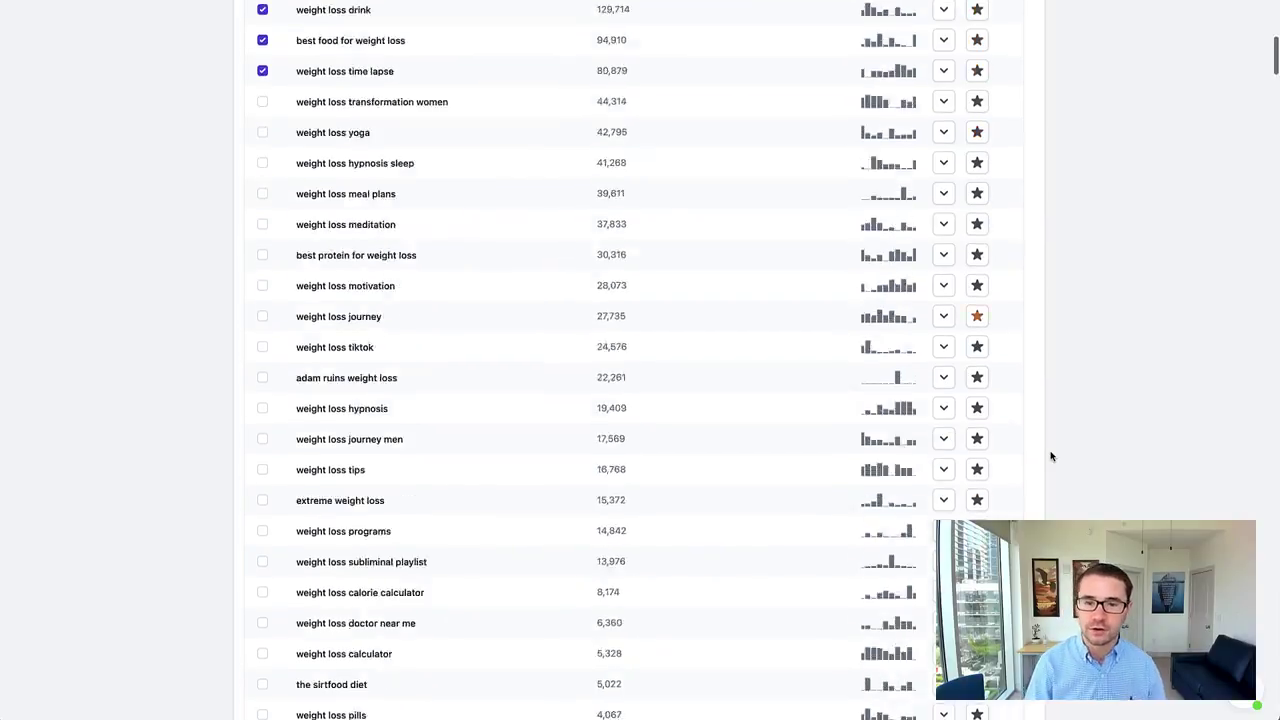
scroll(1051, 456, "down", 20)
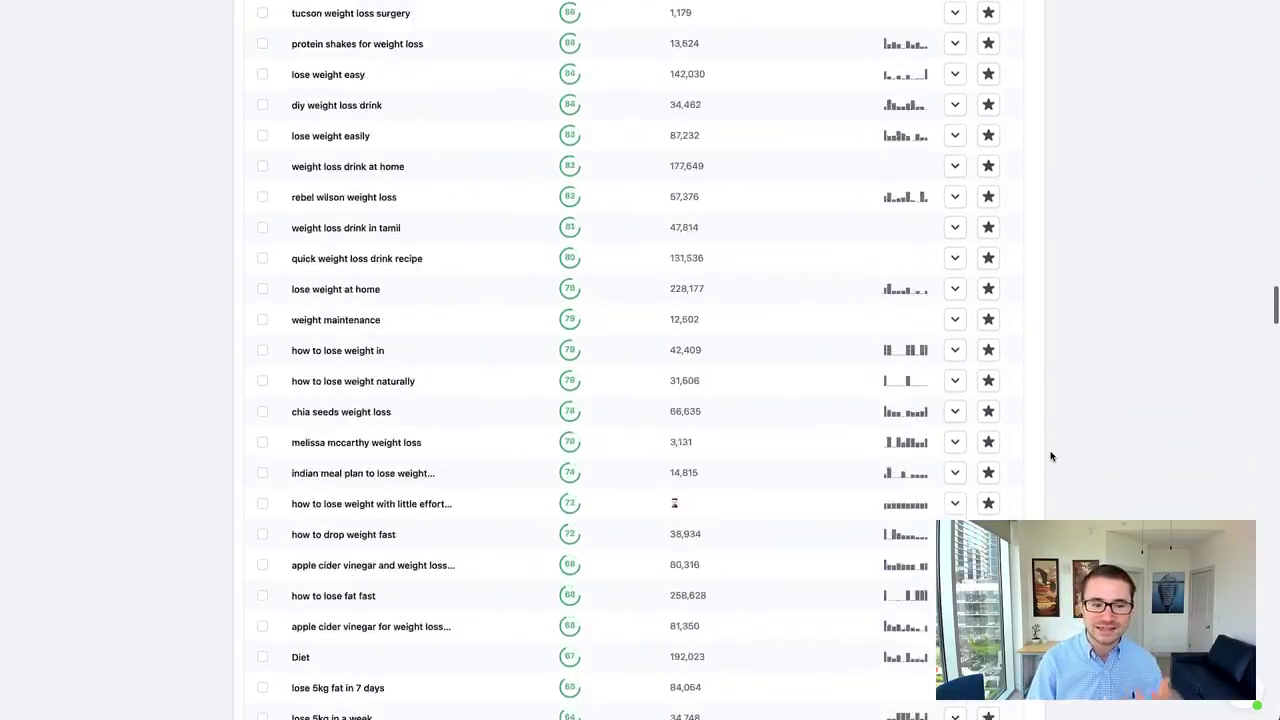
scroll(1051, 456, "down", 10)
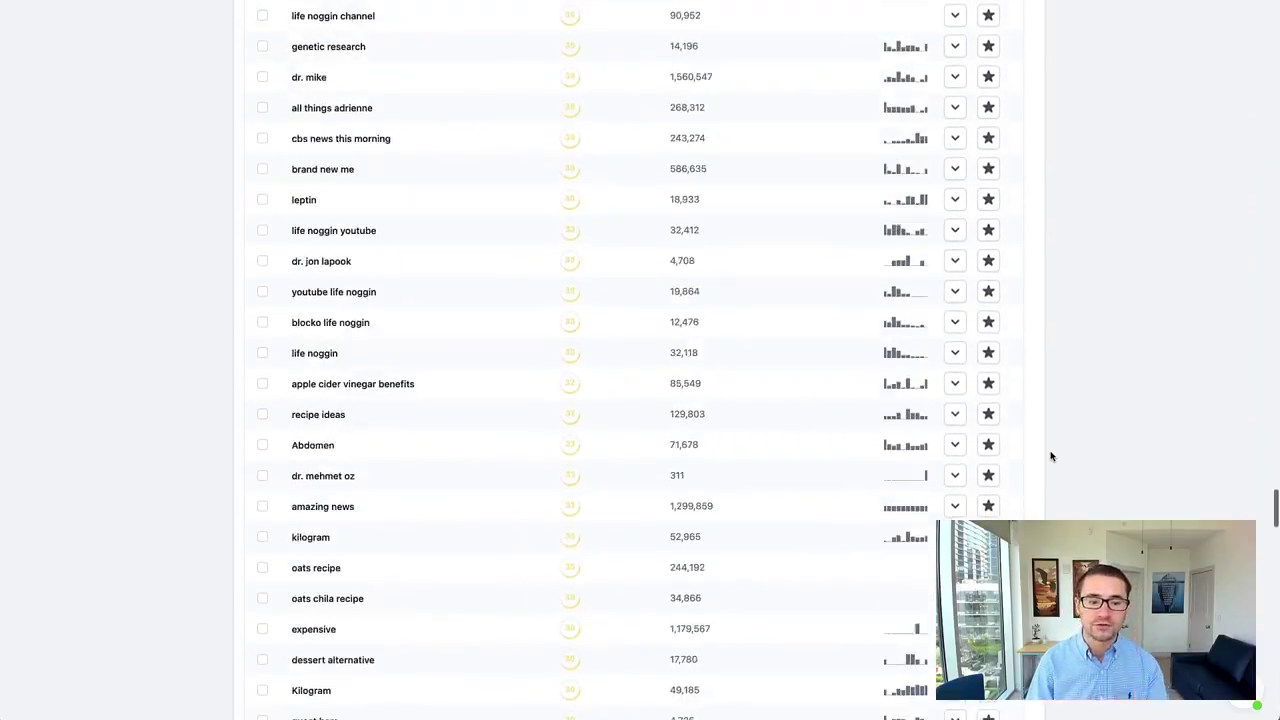
scroll(1051, 456, "up", 12)
scroll(1051, 456, "up", 20)
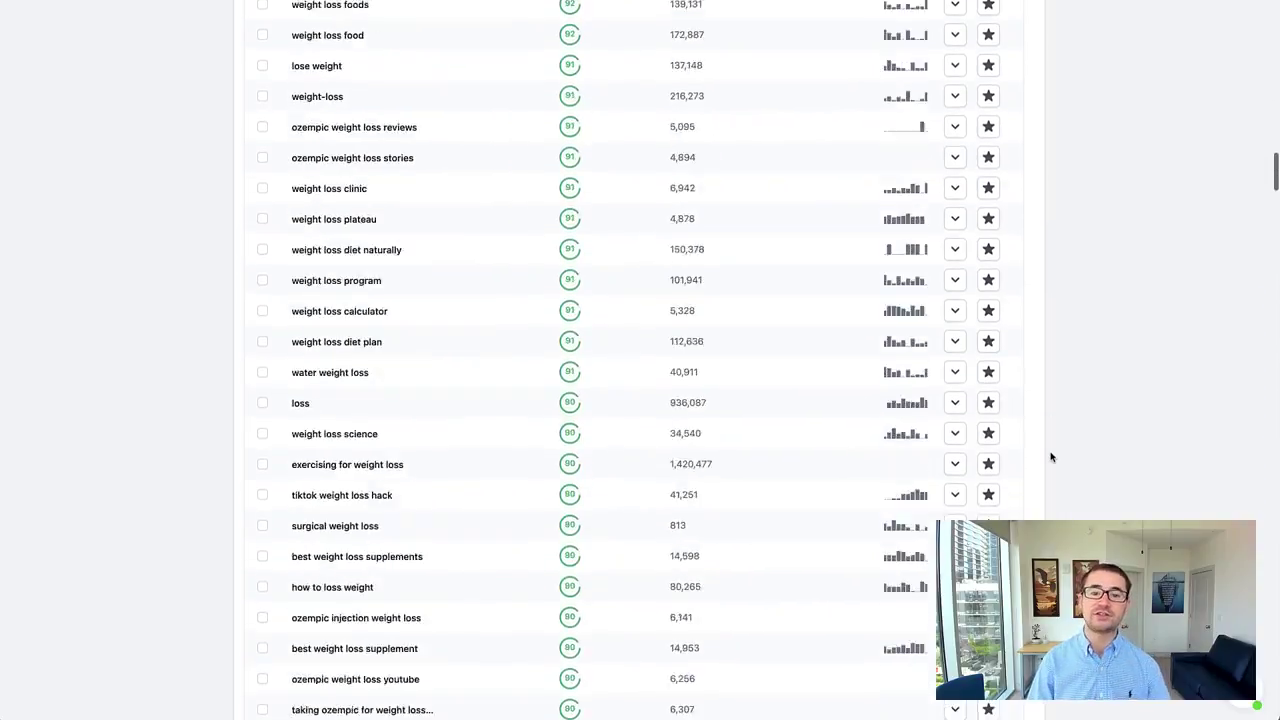
scroll(1051, 456, "up", 1)
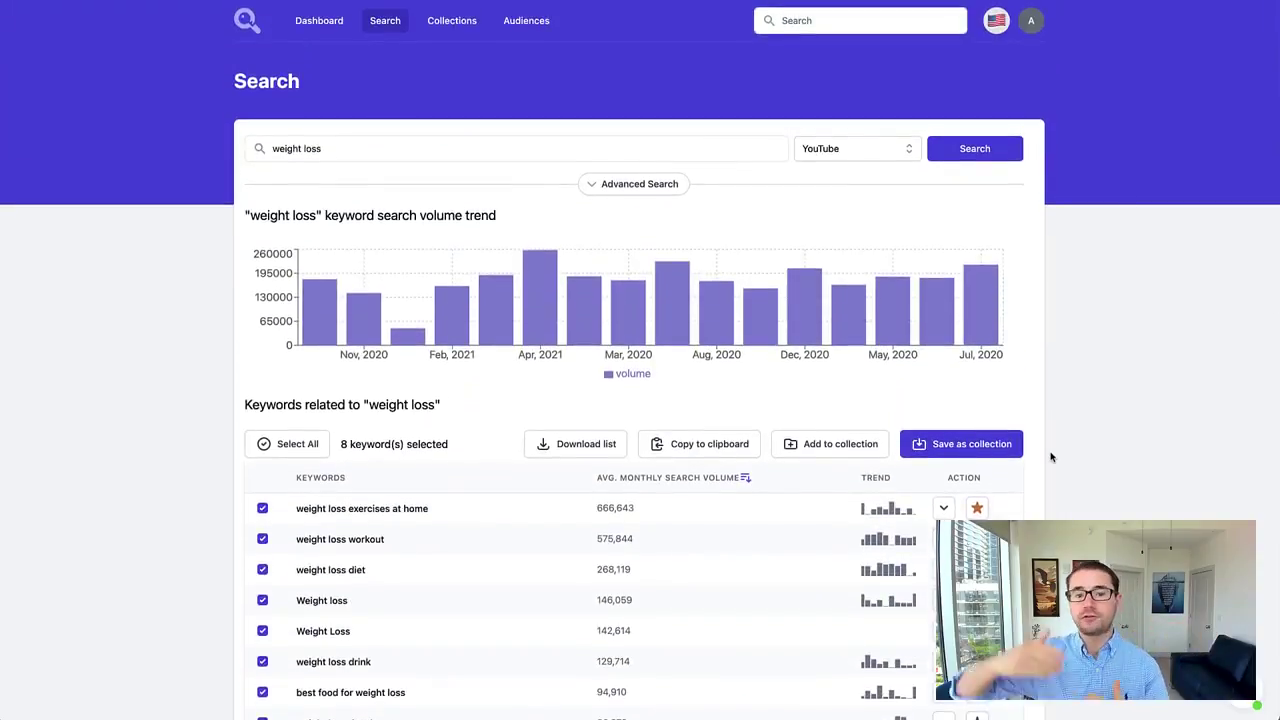